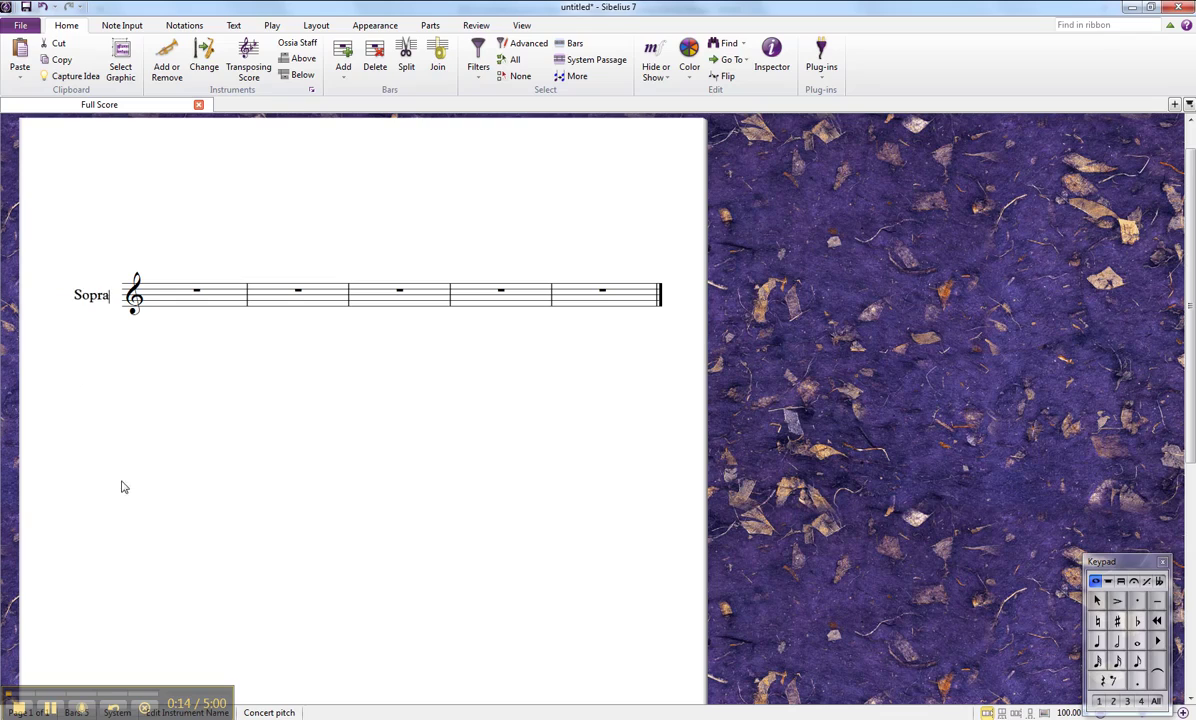
- Finish clearing the staff's instrument name and delete bars 2 to 5 from the score
{"action": "key", "text": "Escape"}
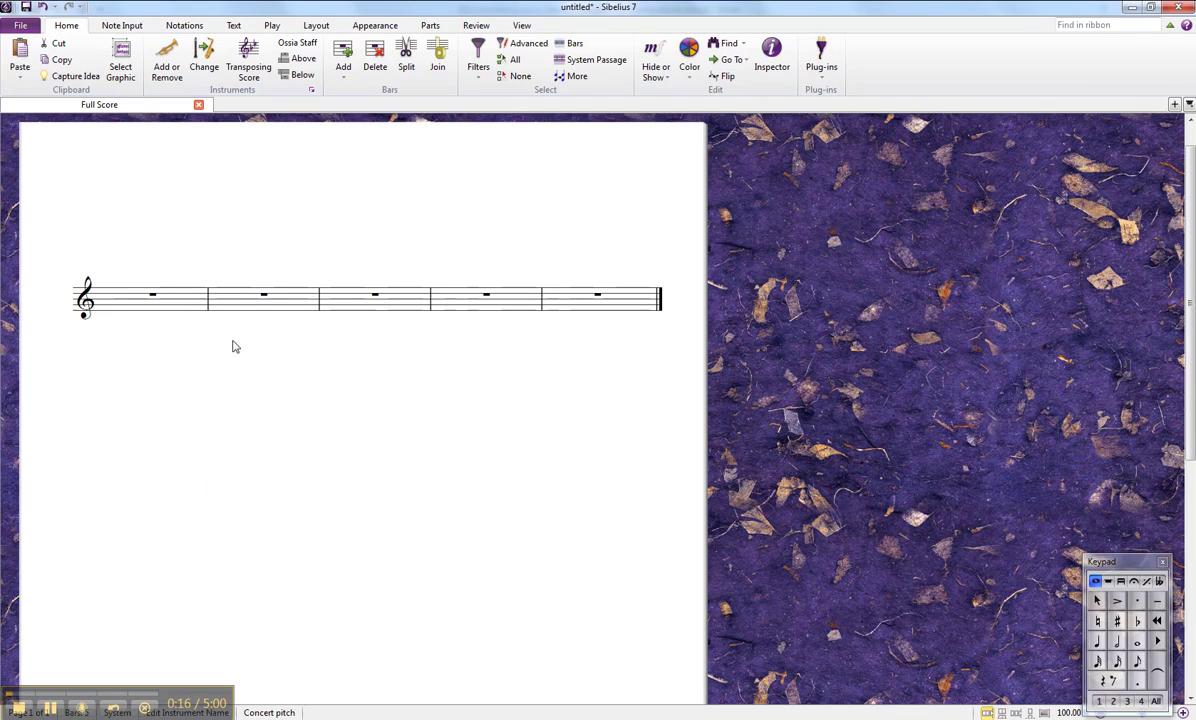
{"action": "left_click", "coordinate": [232, 300]}
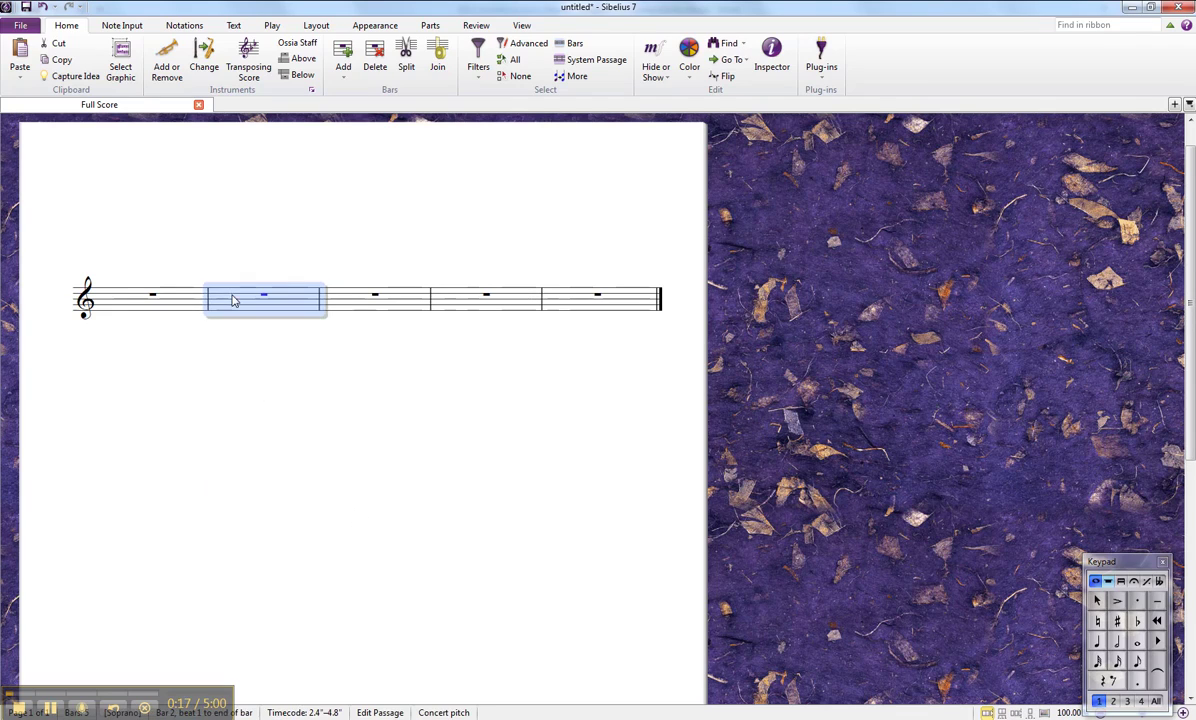
{"action": "left_click", "coordinate": [584, 307], "text": "shift"}
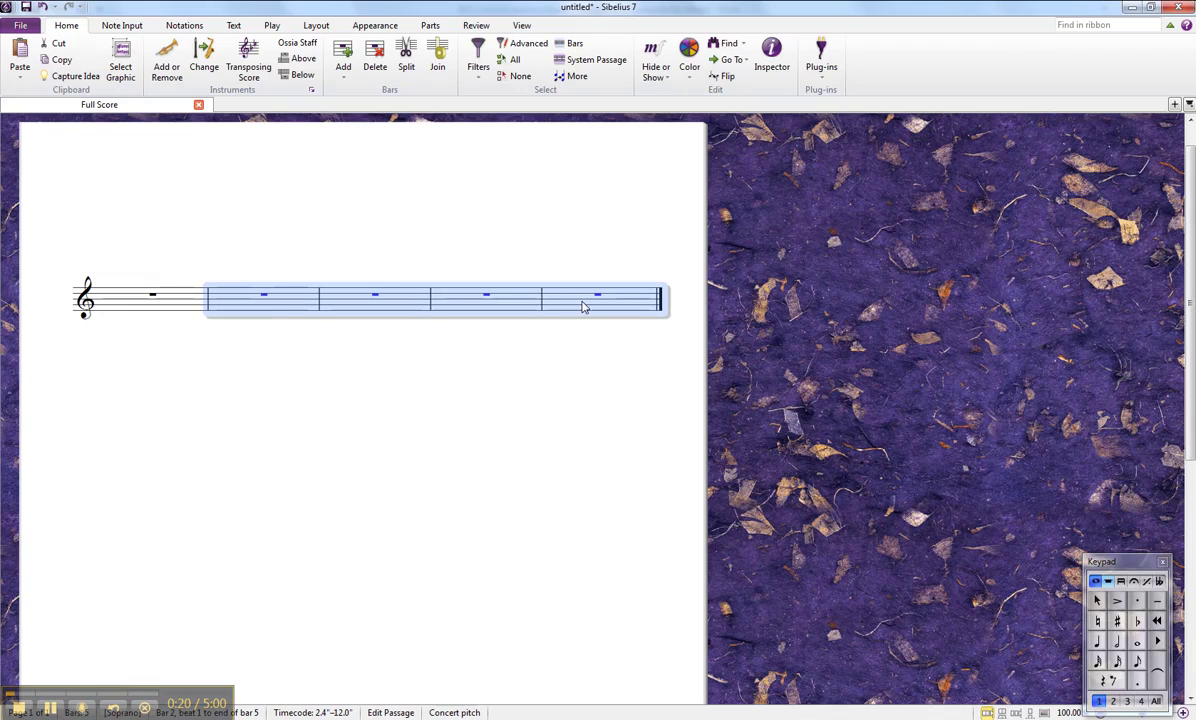
{"action": "left_click", "coordinate": [372, 60]}
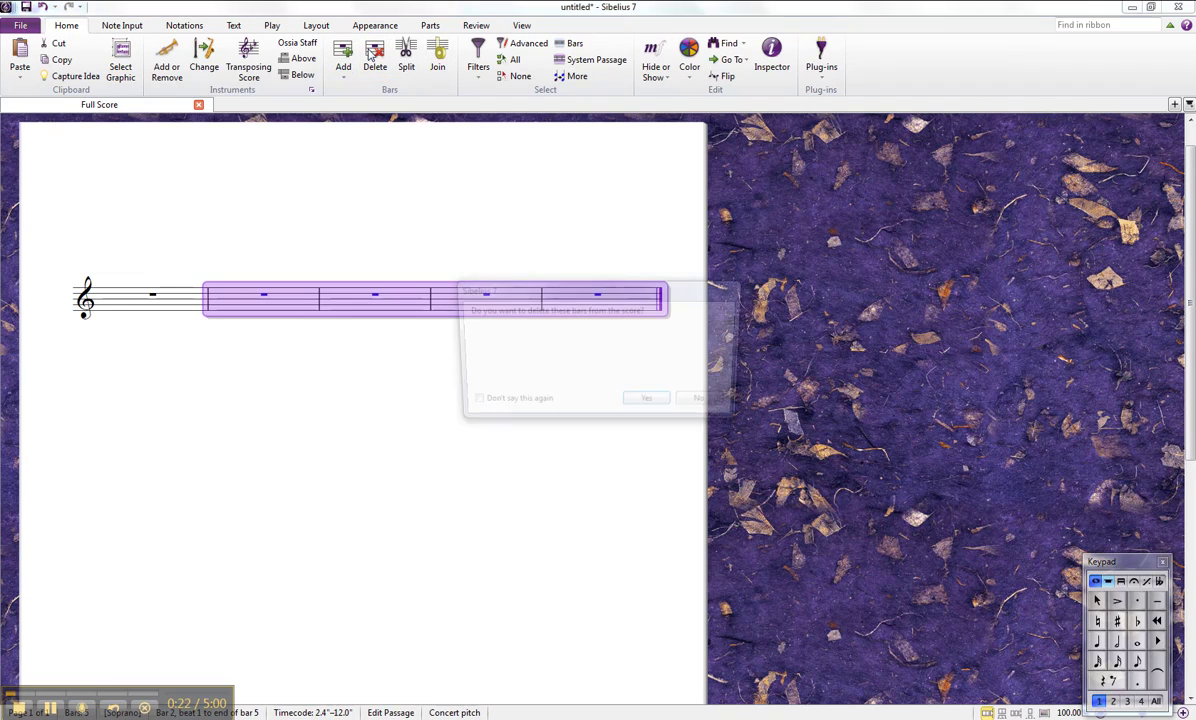
{"action": "left_click", "coordinate": [649, 405]}
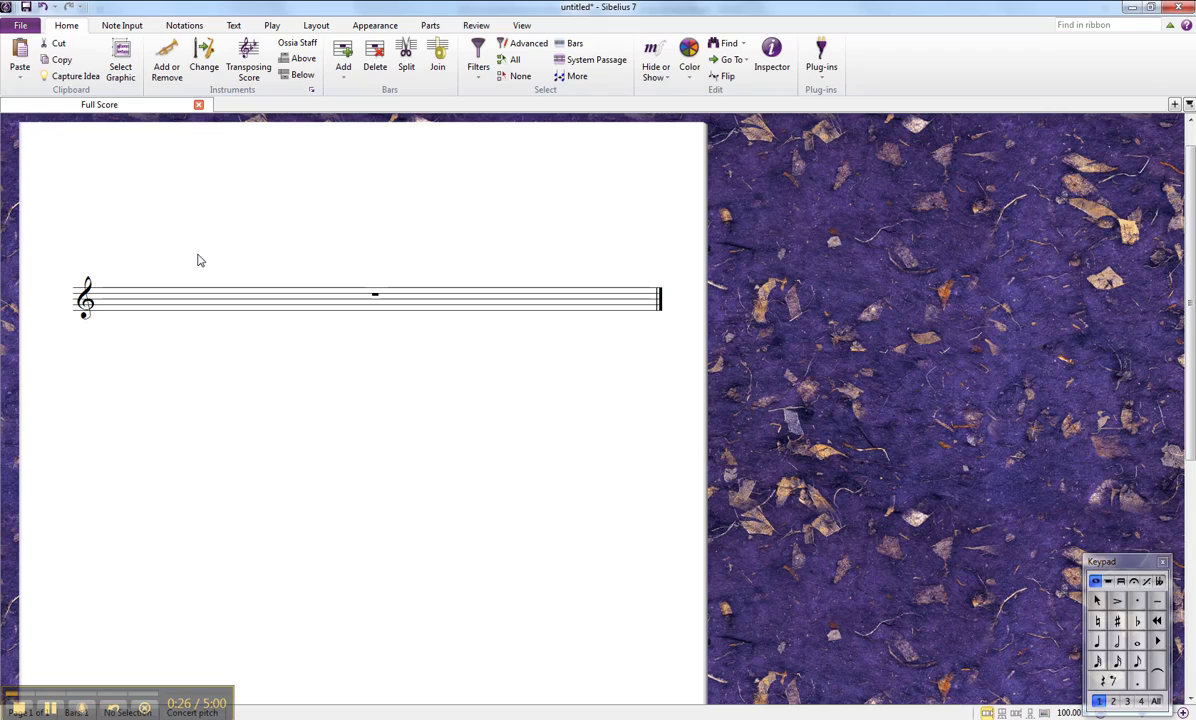
- Add a custom 10/1 time signature at the start of the bar, right after the treble clef
{"action": "left_click", "coordinate": [174, 28]}
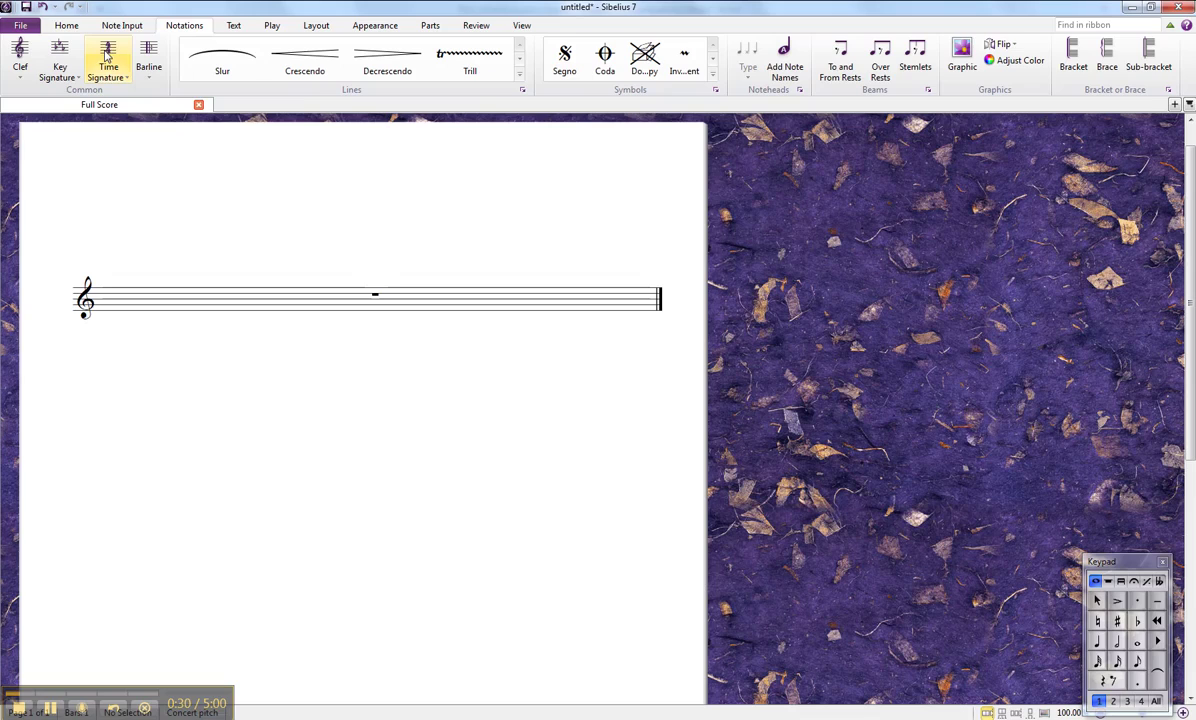
{"action": "left_click", "coordinate": [106, 56]}
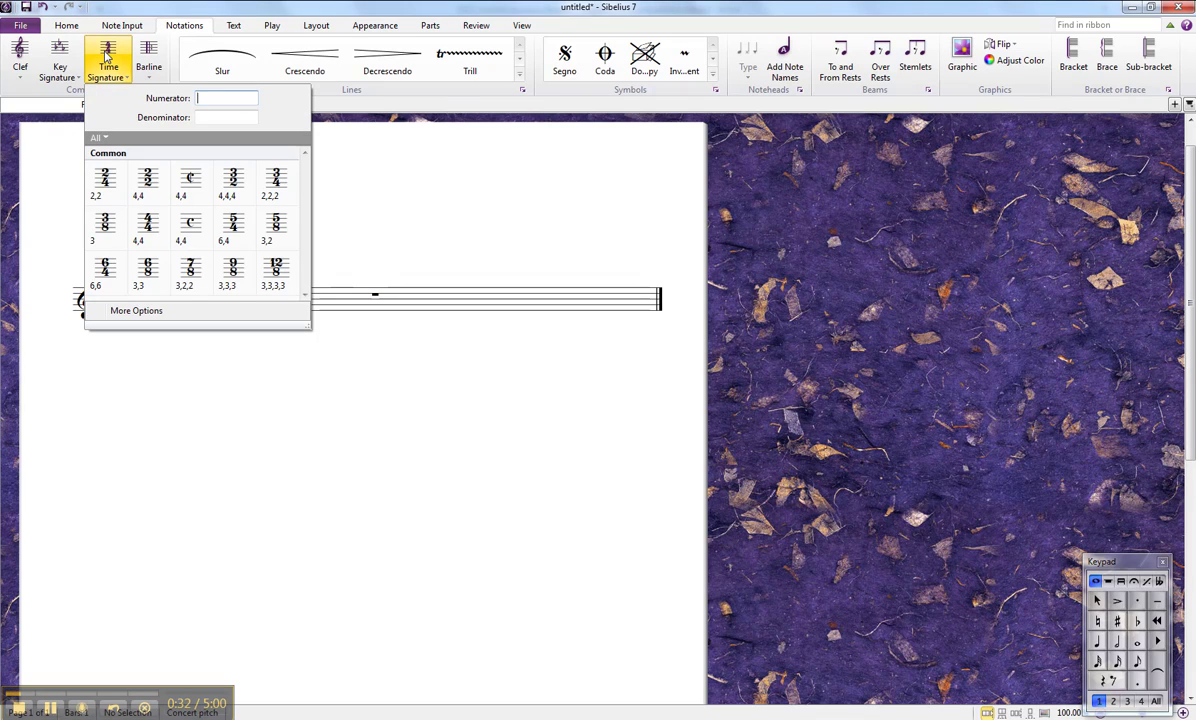
{"action": "left_click", "coordinate": [139, 311]}
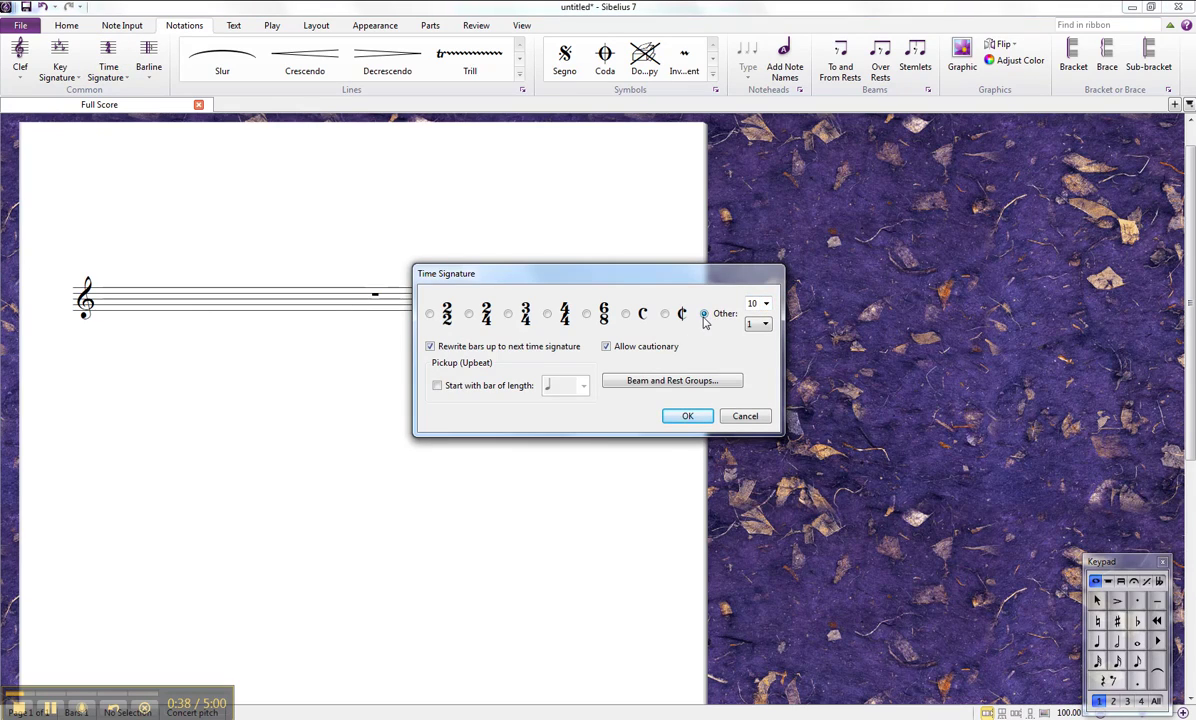
{"action": "left_click", "coordinate": [765, 304]}
{"action": "left_click", "coordinate": [766, 306]}
{"action": "left_click", "coordinate": [764, 325]}
{"action": "left_click", "coordinate": [765, 326]}
{"action": "left_click", "coordinate": [765, 326]}
{"action": "left_click", "coordinate": [688, 417]}
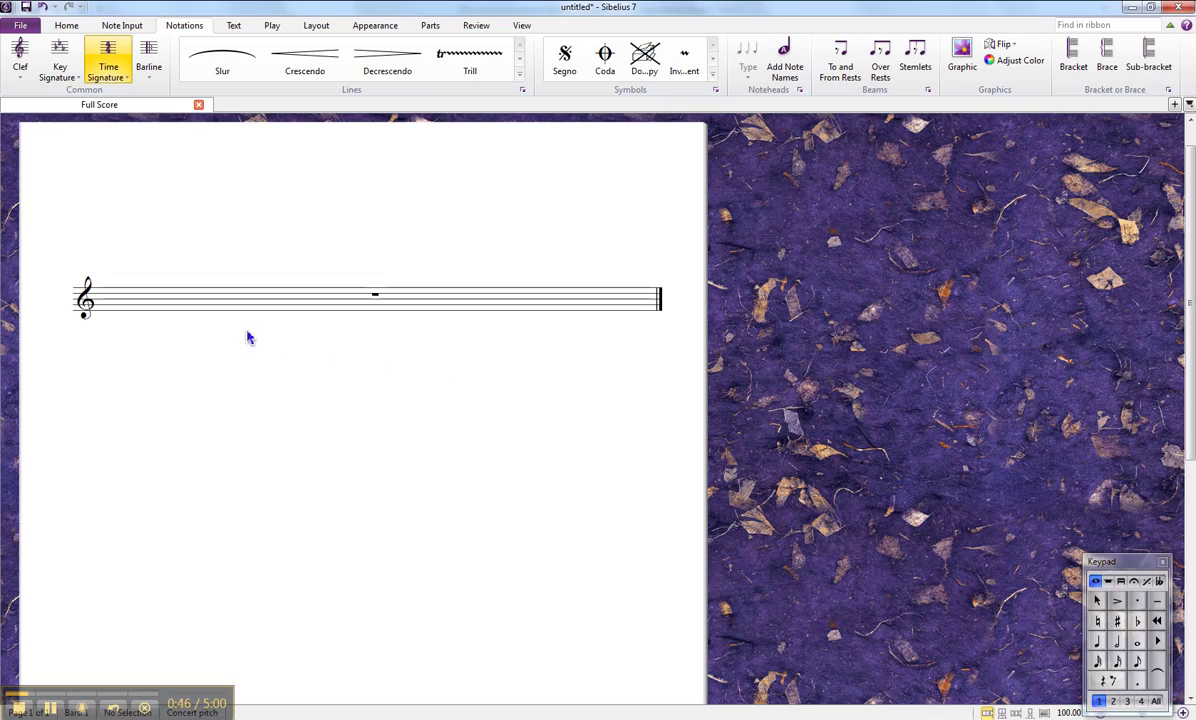
{"action": "left_click", "coordinate": [99, 307]}
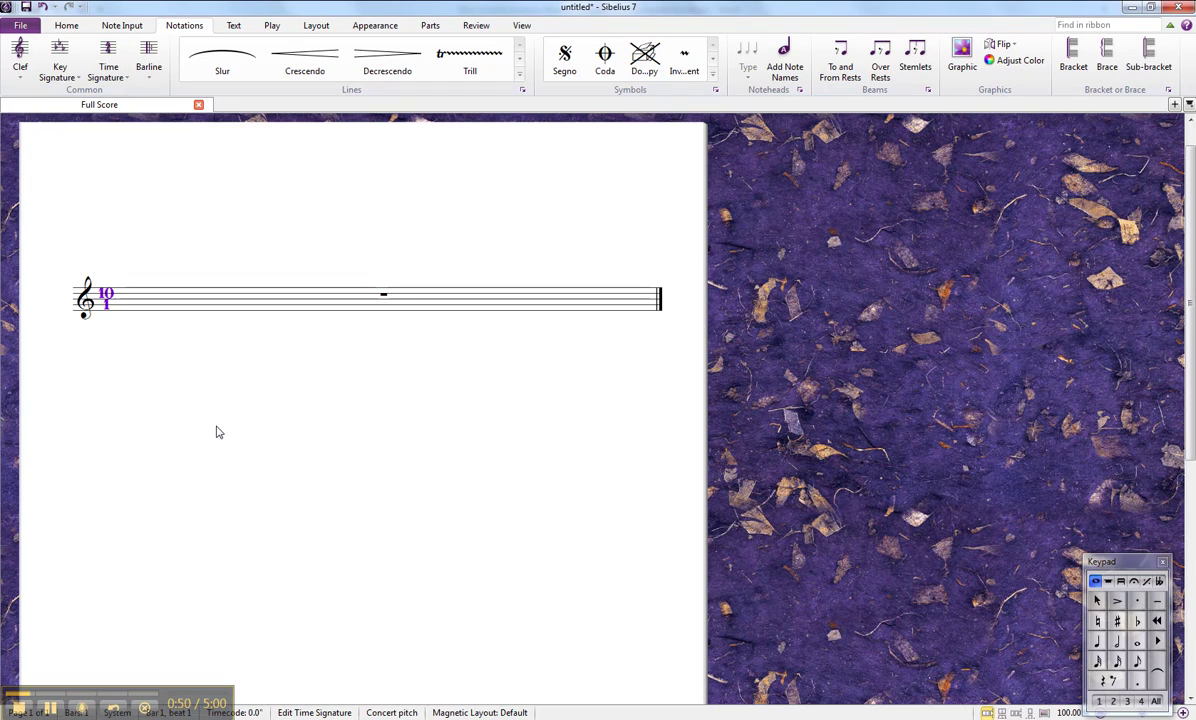
{"action": "key", "text": "Escape"}
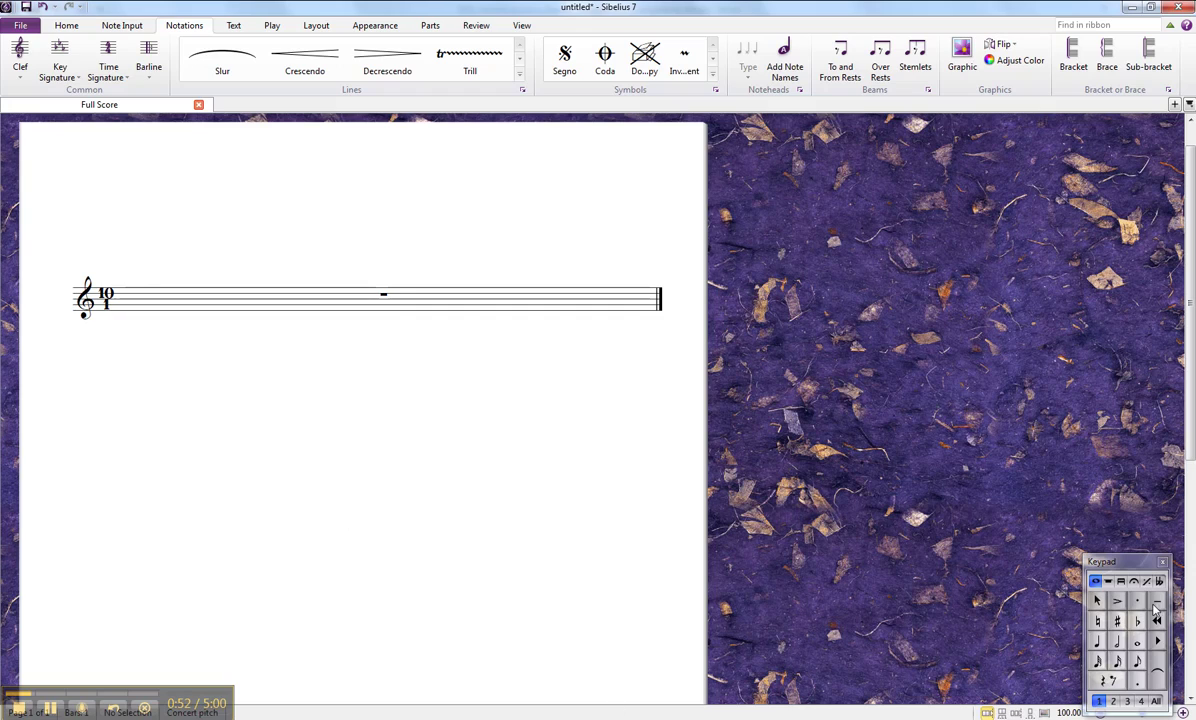
- Enter ten whole notes rising by step from C4 to E5 in the bar
{"action": "left_click", "coordinate": [1136, 643]}
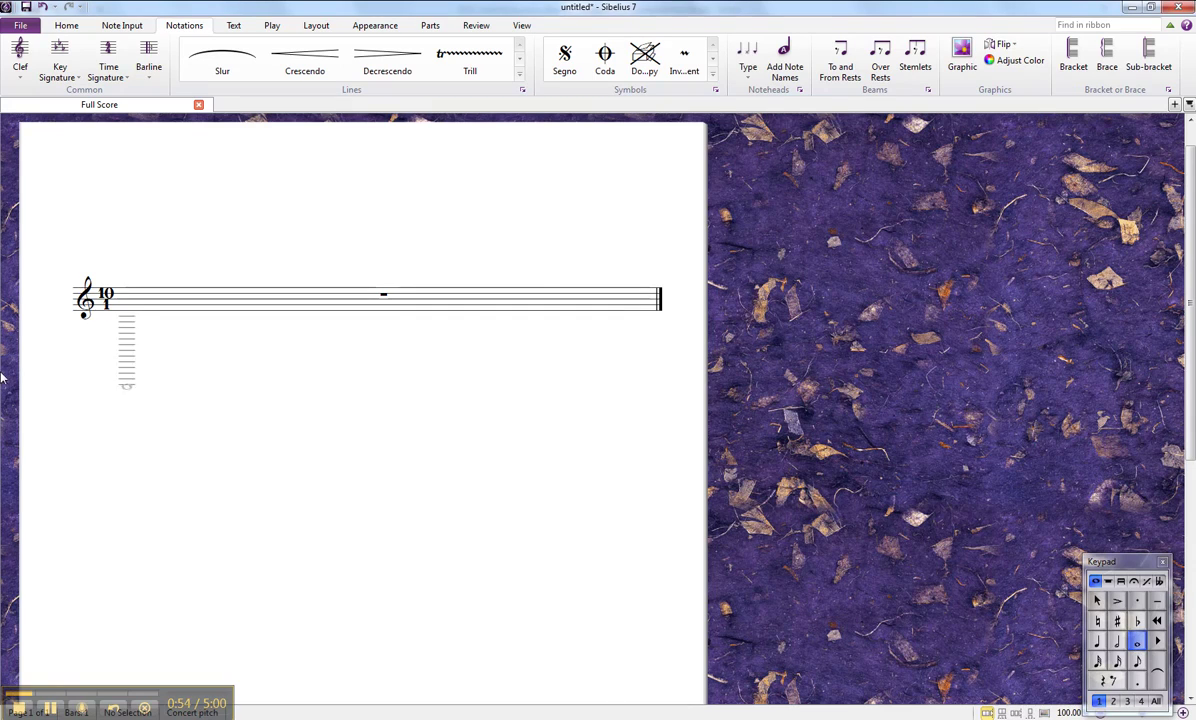
{"action": "left_click", "coordinate": [93, 322]}
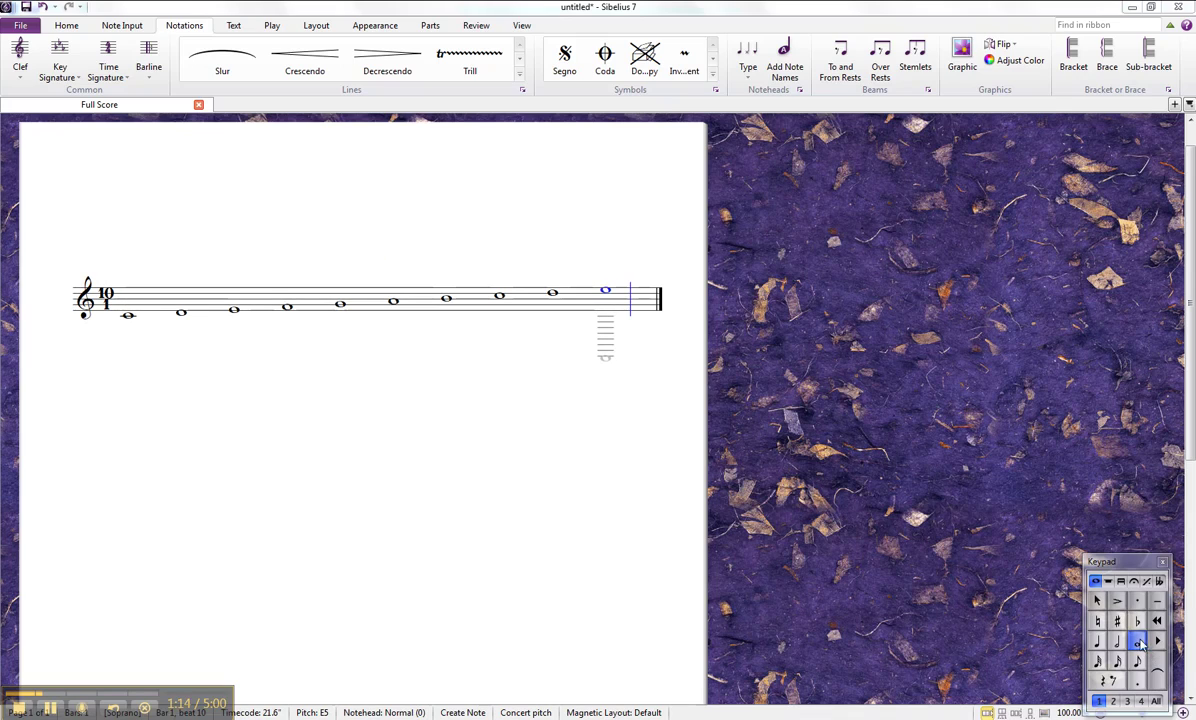
{"action": "left_click", "coordinate": [105, 294]}
{"action": "key", "text": "ctrl+z"}
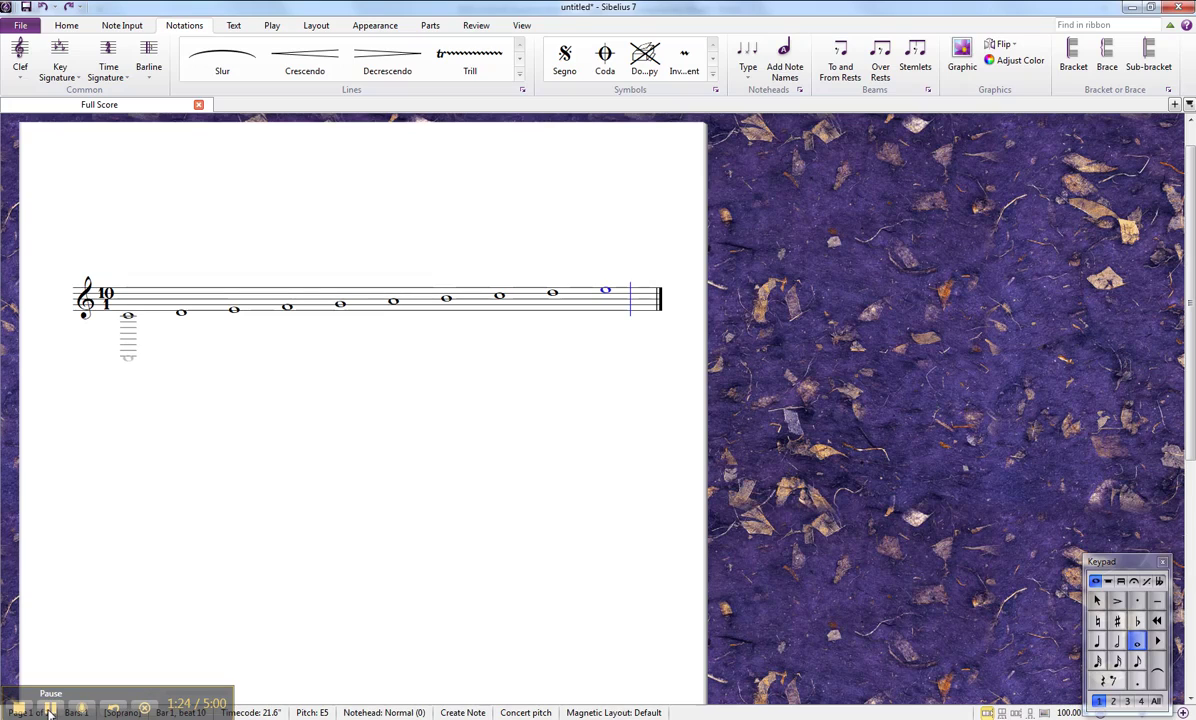
- Hide the 10/1 time signature in the score and clear the selection
{"action": "left_click", "coordinate": [107, 298]}
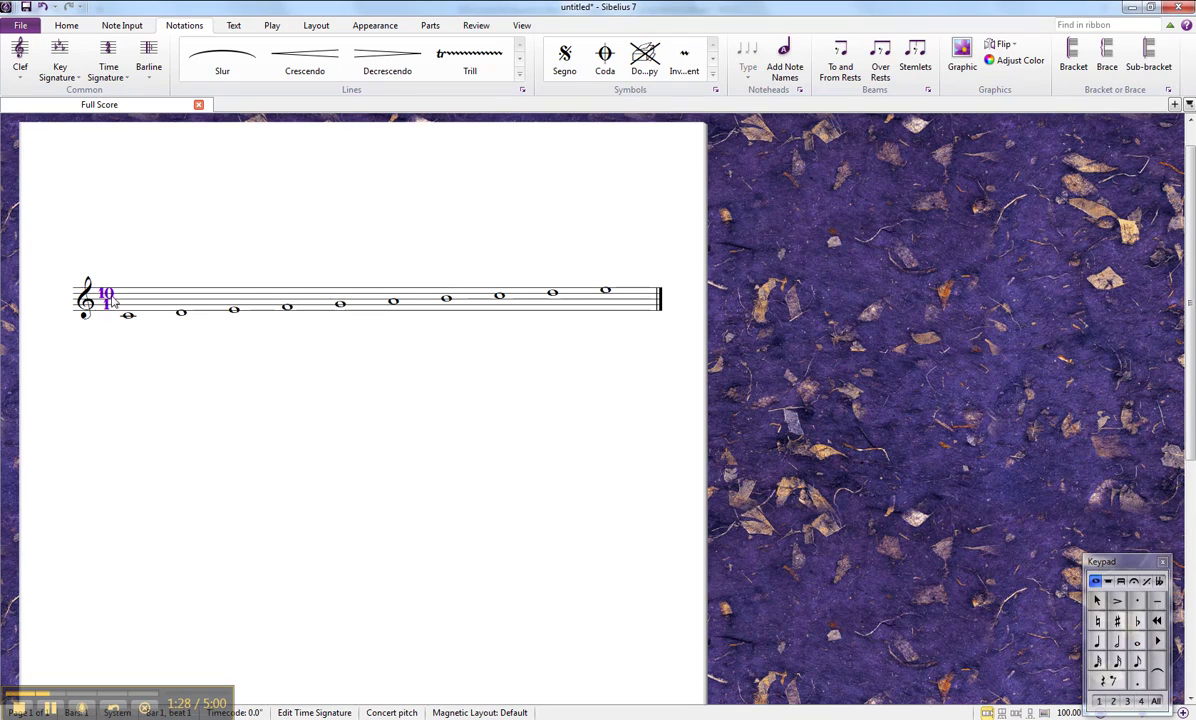
{"action": "right_click", "coordinate": [112, 298]}
{"action": "mouse_move", "coordinate": [177, 418]}
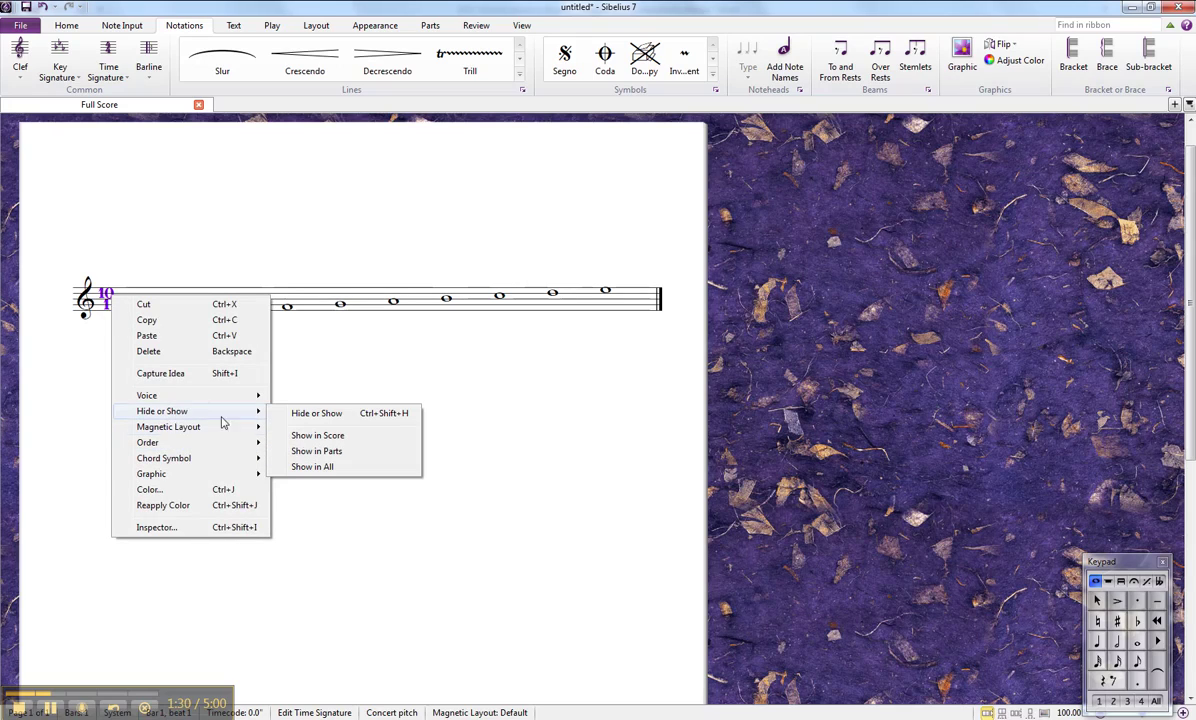
{"action": "left_click", "coordinate": [306, 414]}
{"action": "key", "text": "Escape"}
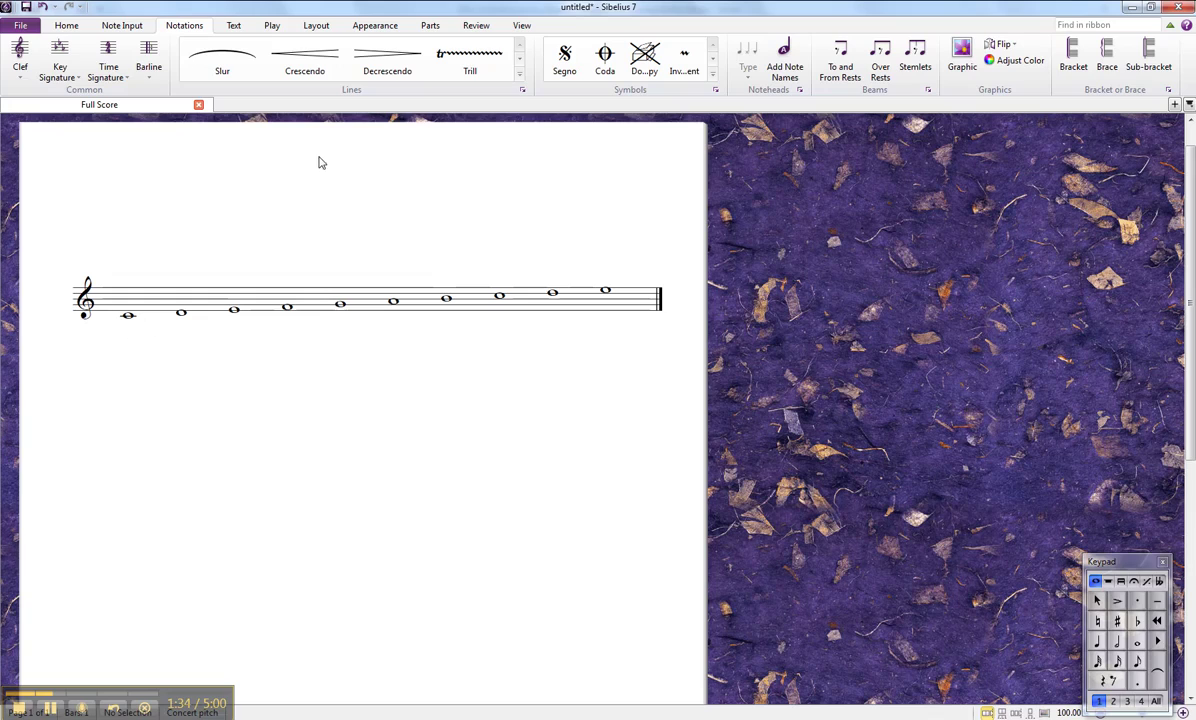
- Show the score's invisible objects to check the hidden time signature, and switch Hide All back on
{"action": "left_click", "coordinate": [522, 27]}
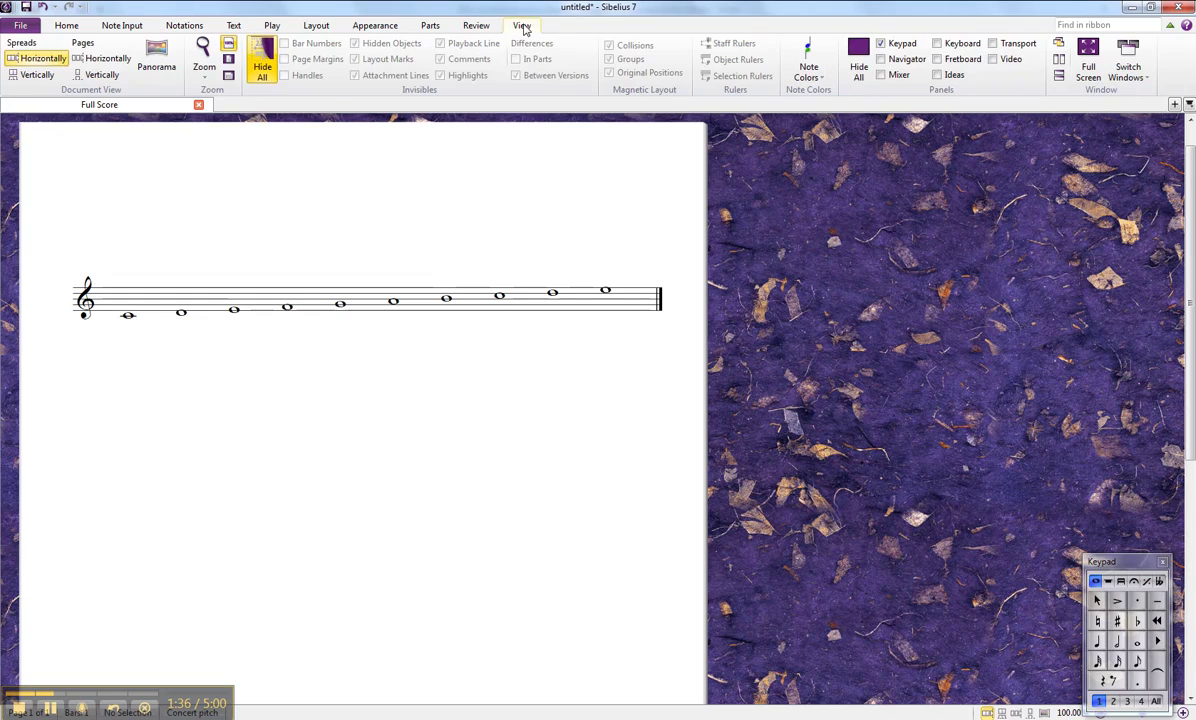
{"action": "left_click", "coordinate": [260, 70]}
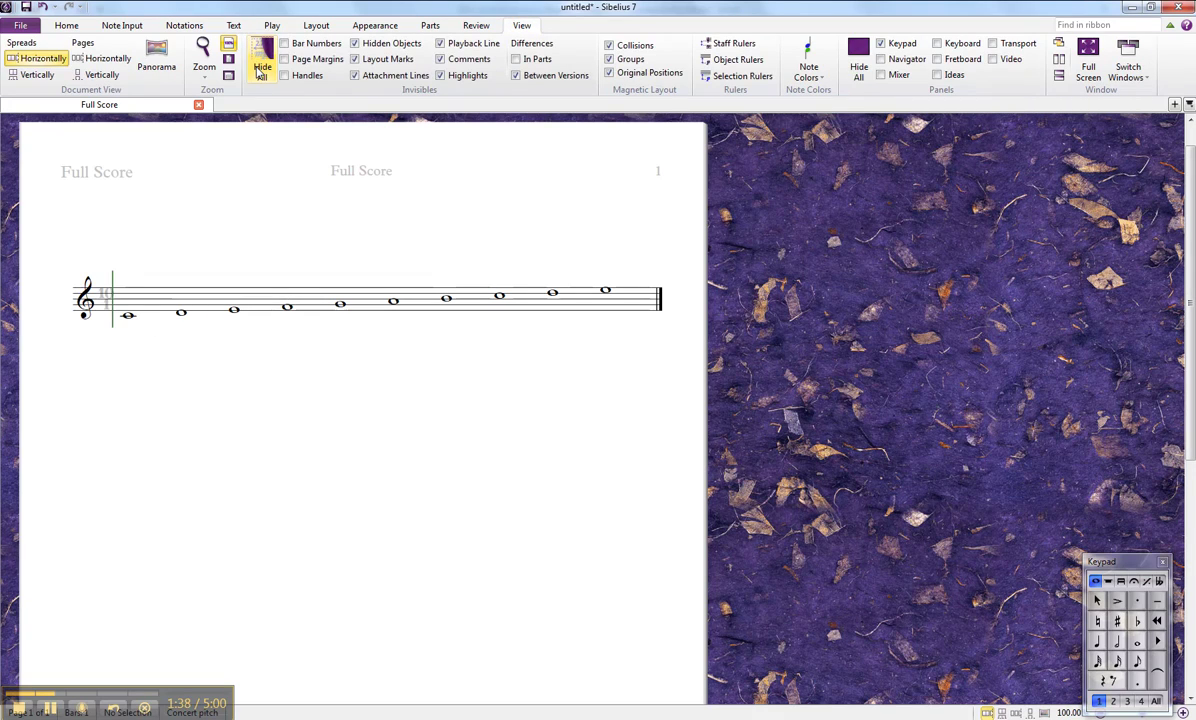
{"action": "left_click", "coordinate": [260, 70]}
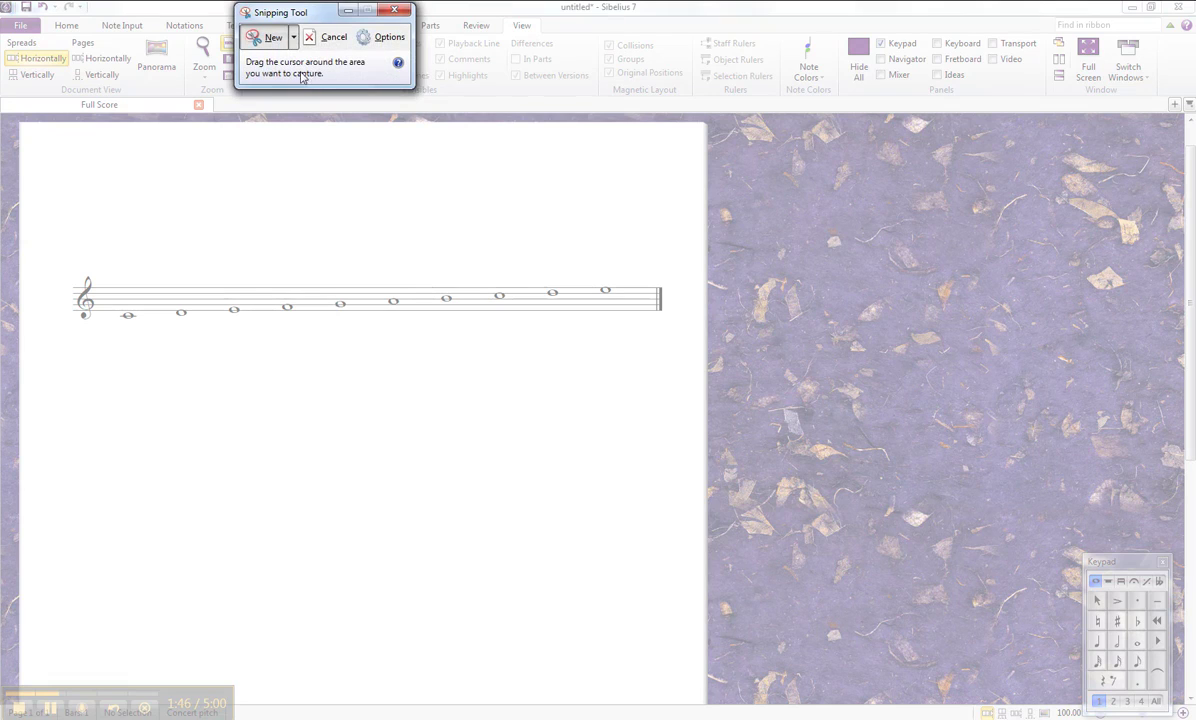
- Cancel the pending snip and add the solfa lyrics d r m f s l t d' r' m' under the notes
{"action": "left_click", "coordinate": [333, 38]}
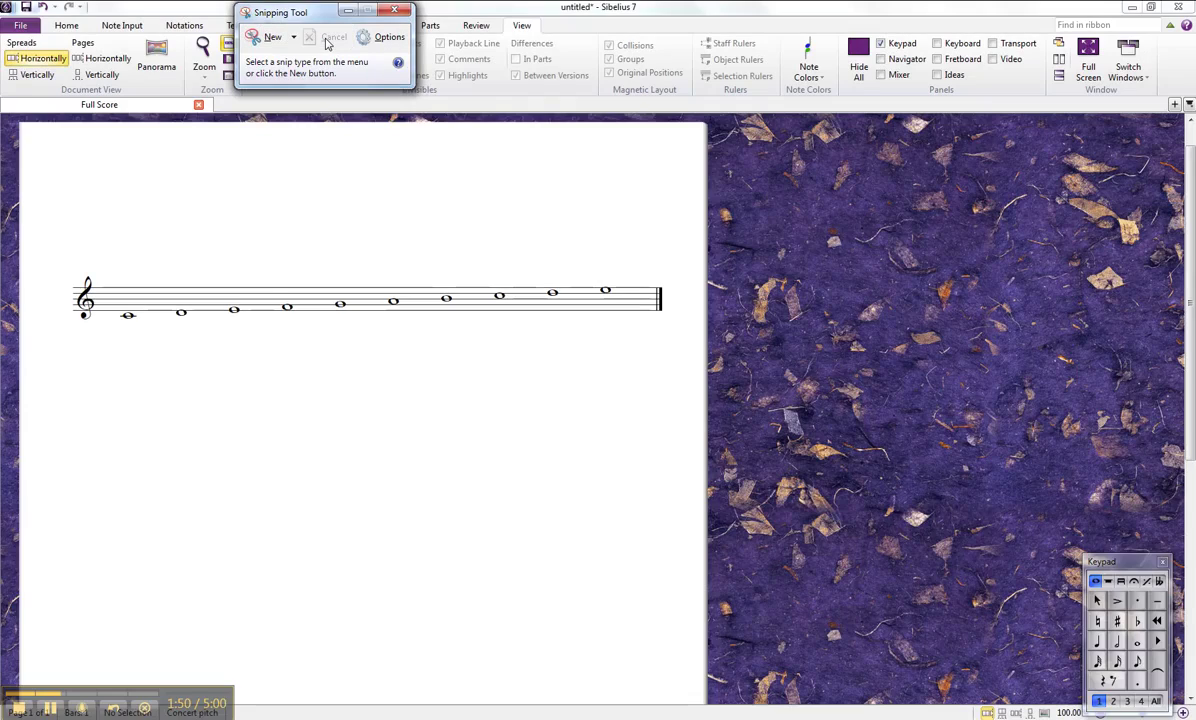
{"action": "left_click", "coordinate": [129, 316]}
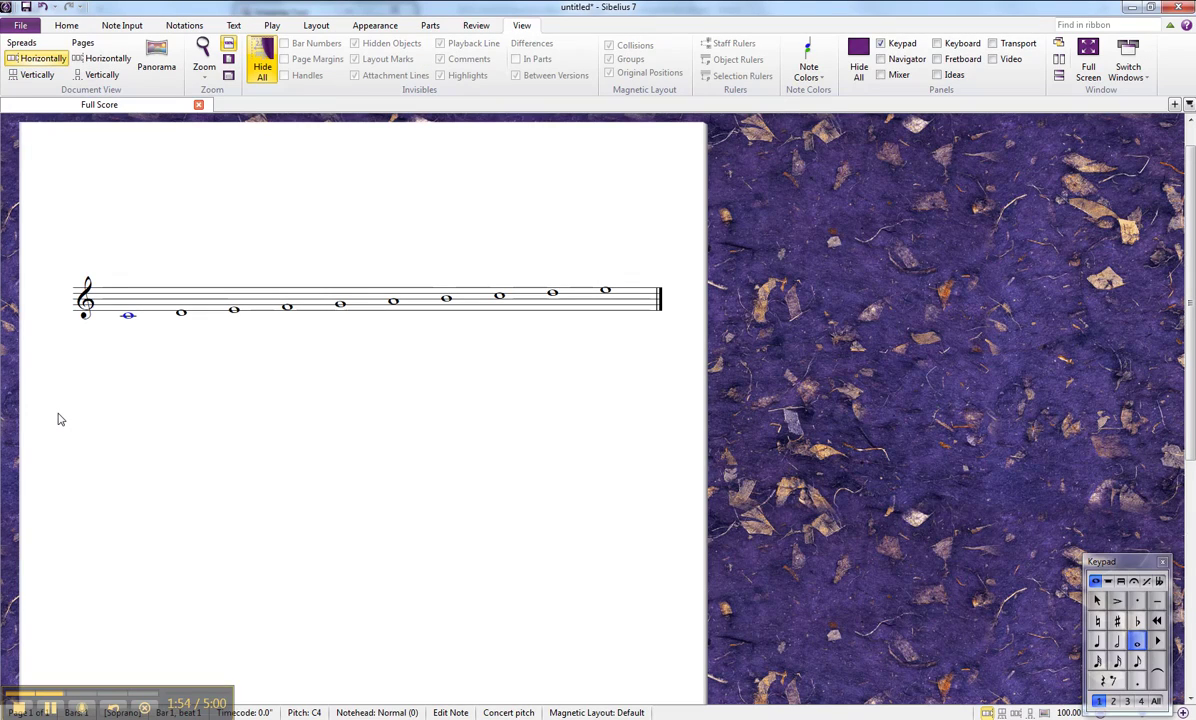
{"action": "key", "text": "ctrl+l"}
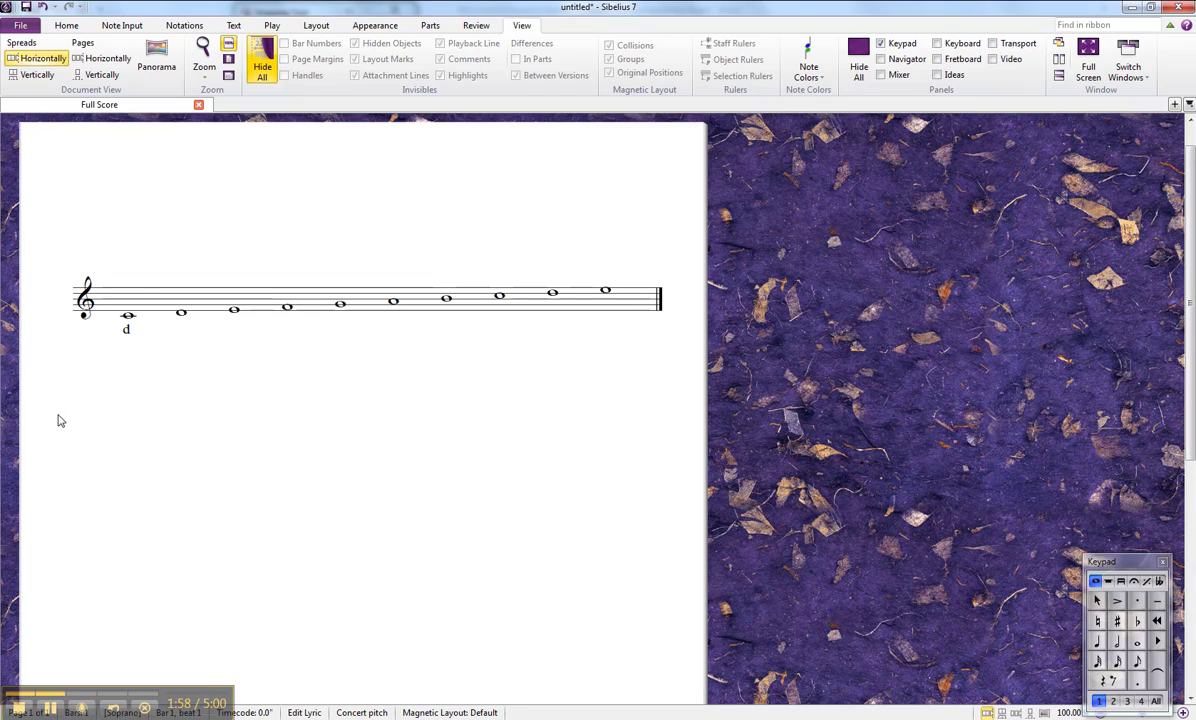
{"action": "type", "text": "d"}
{"action": "key", "text": "space"}
{"action": "type", "text": "r"}
{"action": "key", "text": "space"}
{"action": "type", "text": "m"}
{"action": "key", "text": "space"}
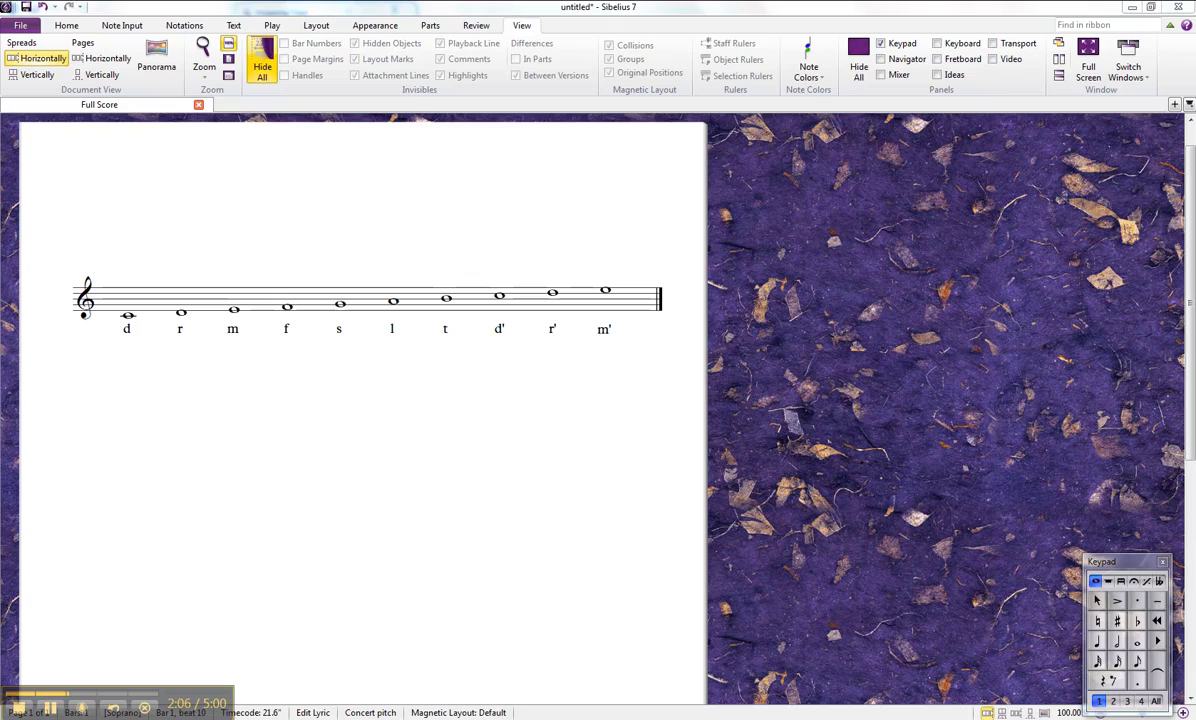
- Capture the staff with its solfa lyrics using Snipping Tool and copy the snip
{"action": "left_click", "coordinate": [257, 38]}
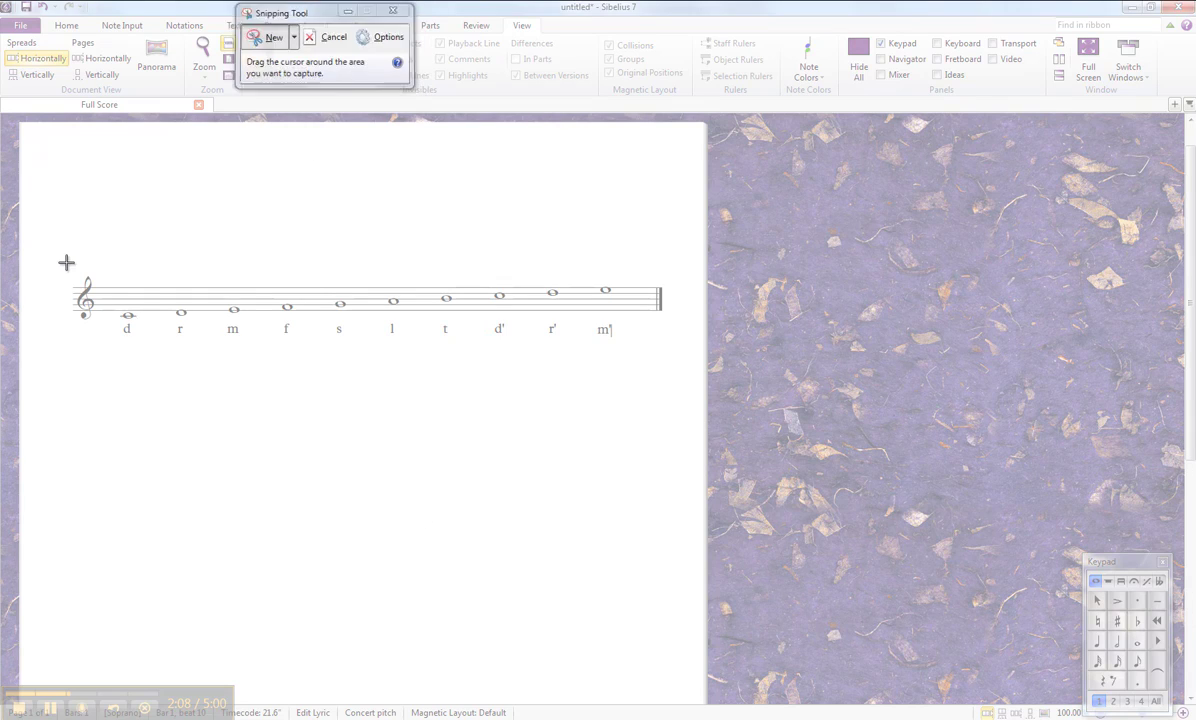
{"action": "left_click_drag", "start_coordinate": [59, 262], "coordinate": [673, 352]}
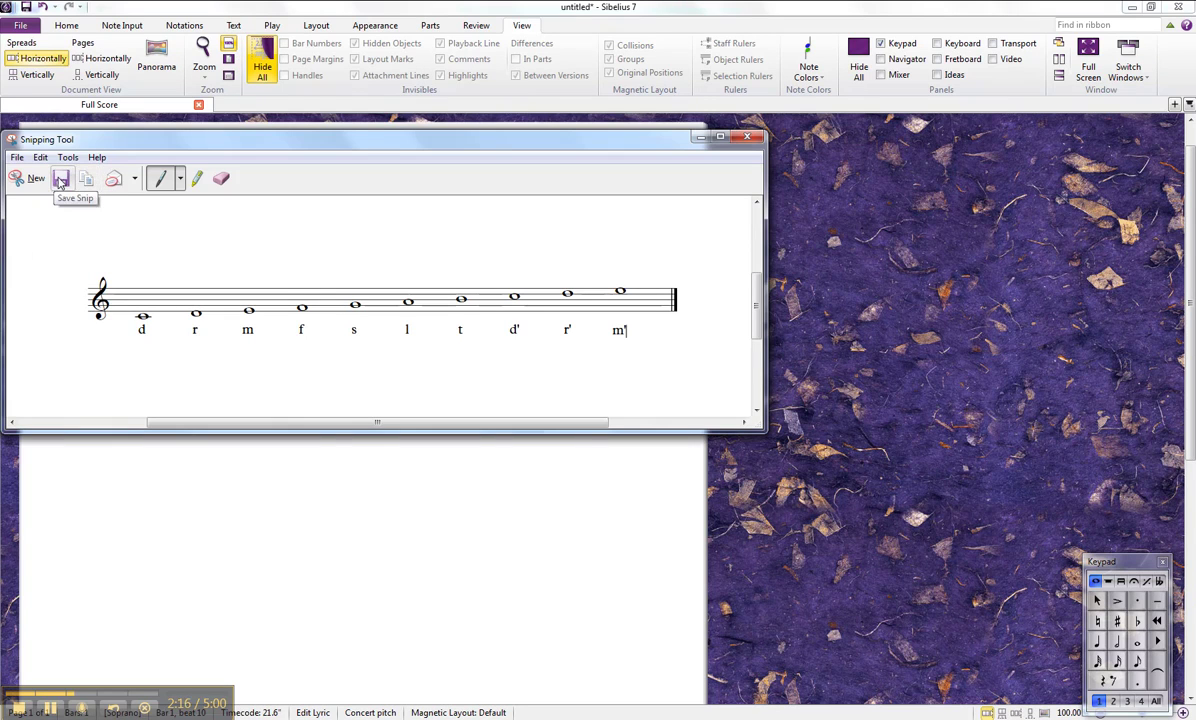
{"action": "left_click", "coordinate": [60, 179]}
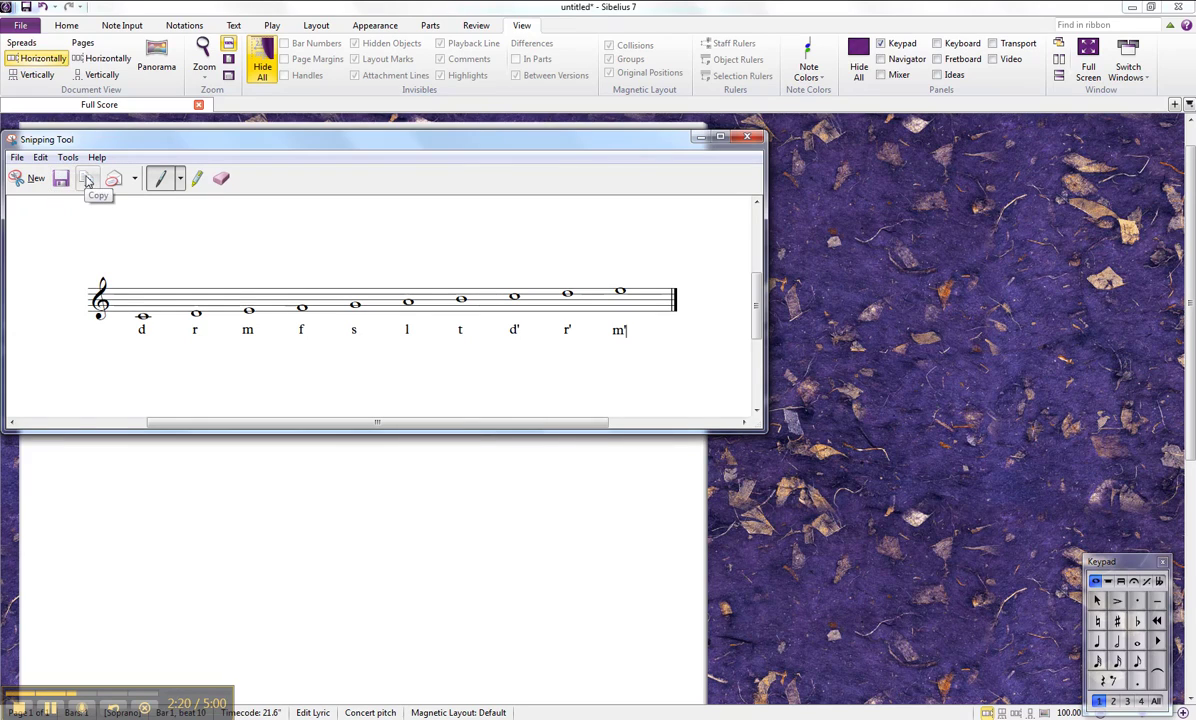
{"action": "left_click", "coordinate": [87, 181]}
- Switch to PowerPoint, set the slide layout to Blank, and paste the copied notation snip
{"action": "key", "text": "alt+Tab"}
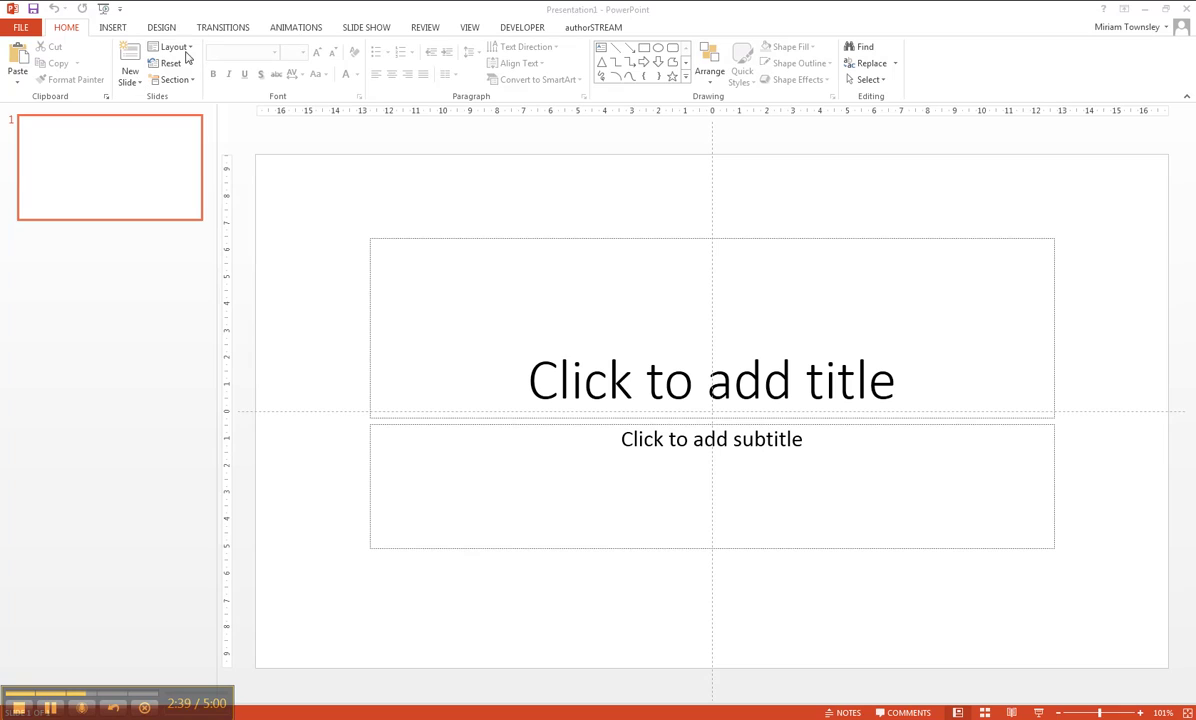
{"action": "left_click", "coordinate": [175, 47]}
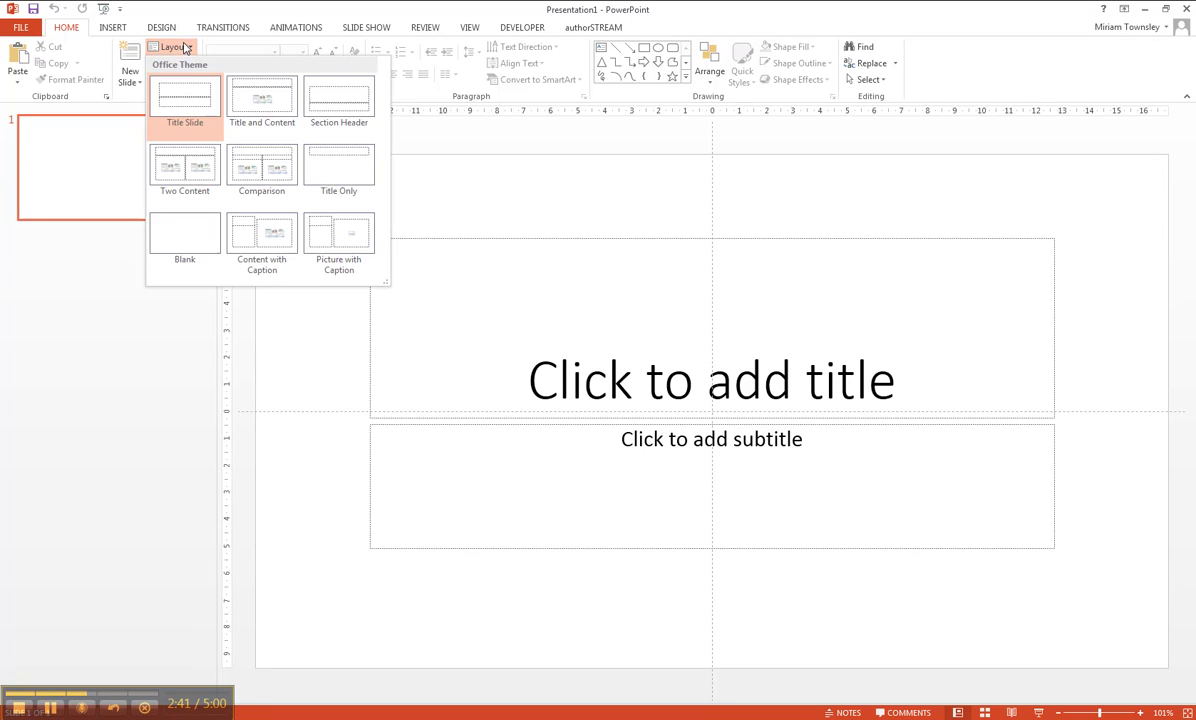
{"action": "left_click", "coordinate": [161, 242]}
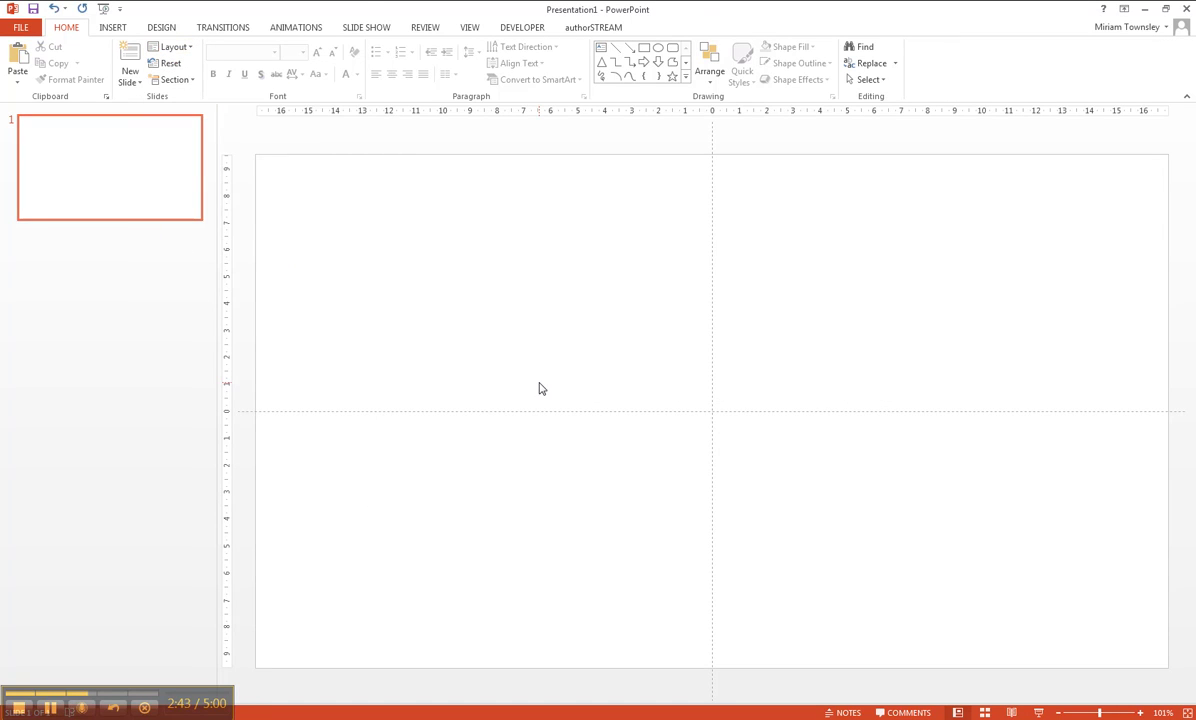
{"action": "key", "text": "ctrl+v"}
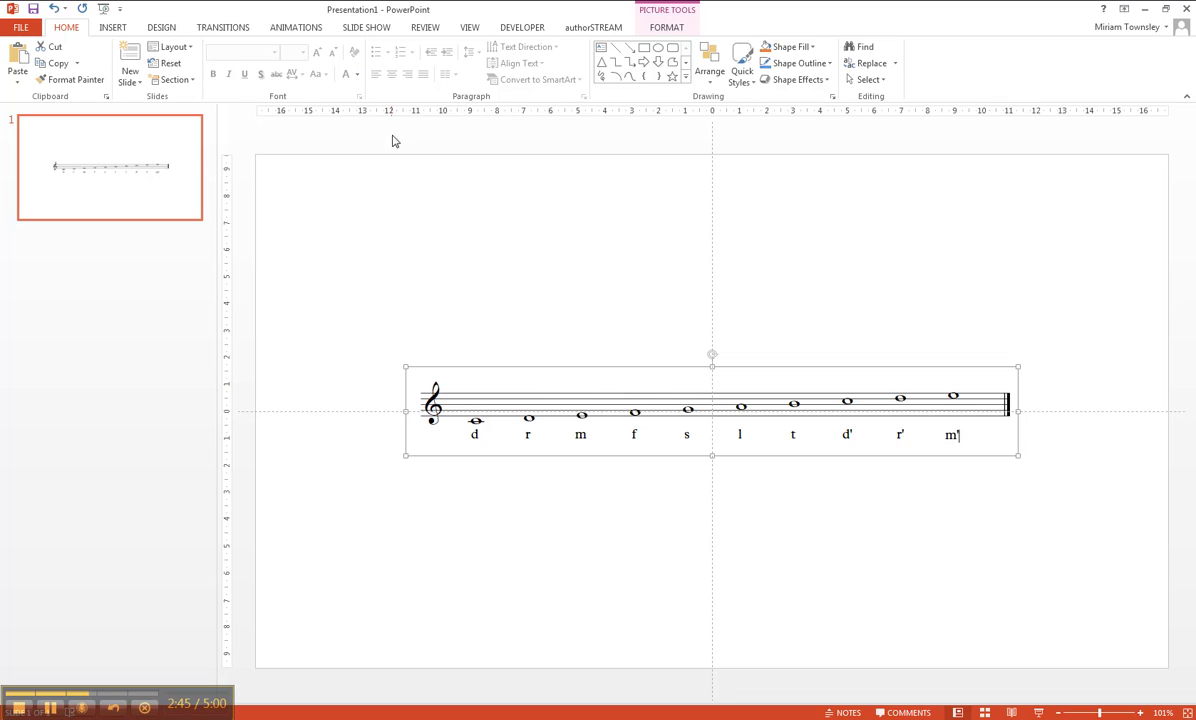
- Examine the gallery of shapes available for insertion on the slide
{"action": "left_click", "coordinate": [111, 29]}
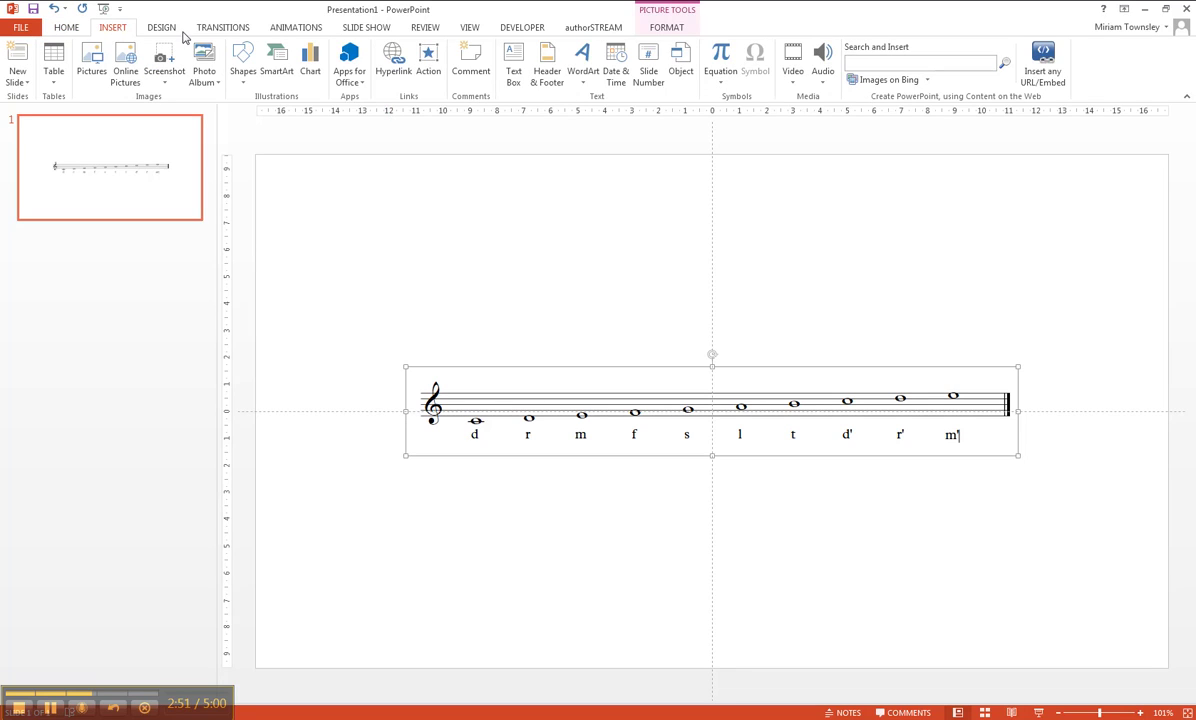
{"action": "left_click", "coordinate": [241, 66]}
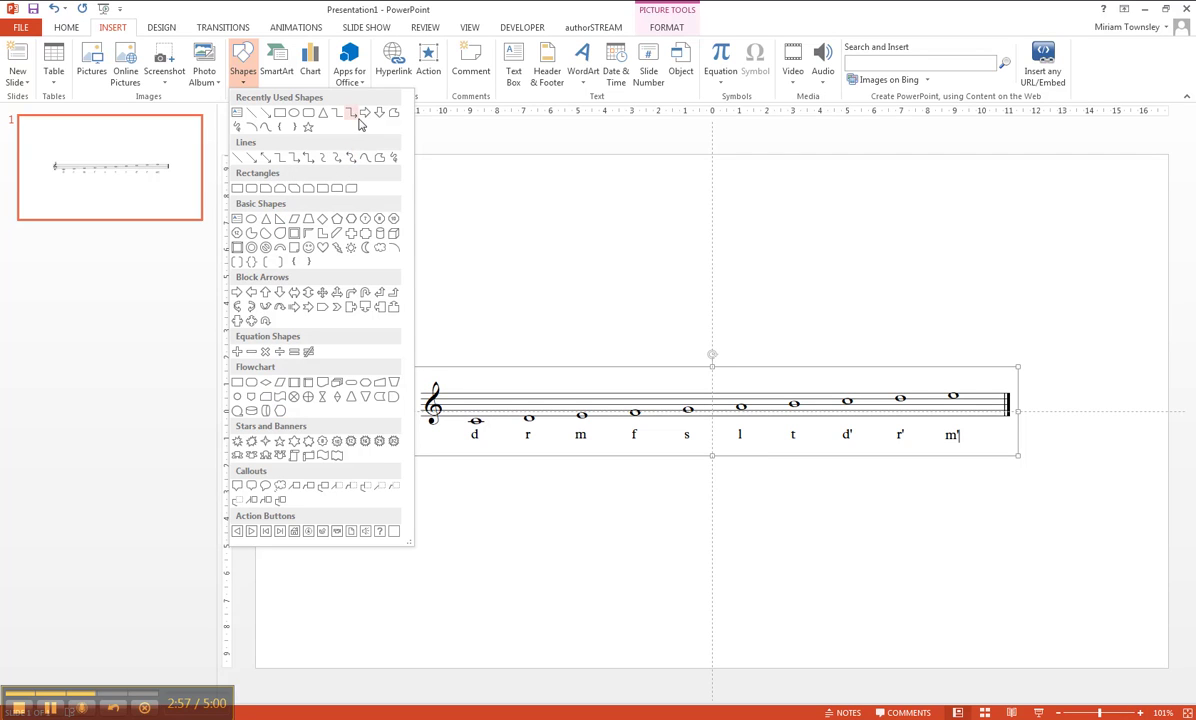
- Switch to the Word analysis document and replace the empty staff under question 26 with the copied notation snip
{"action": "key", "text": "alt+Tab"}
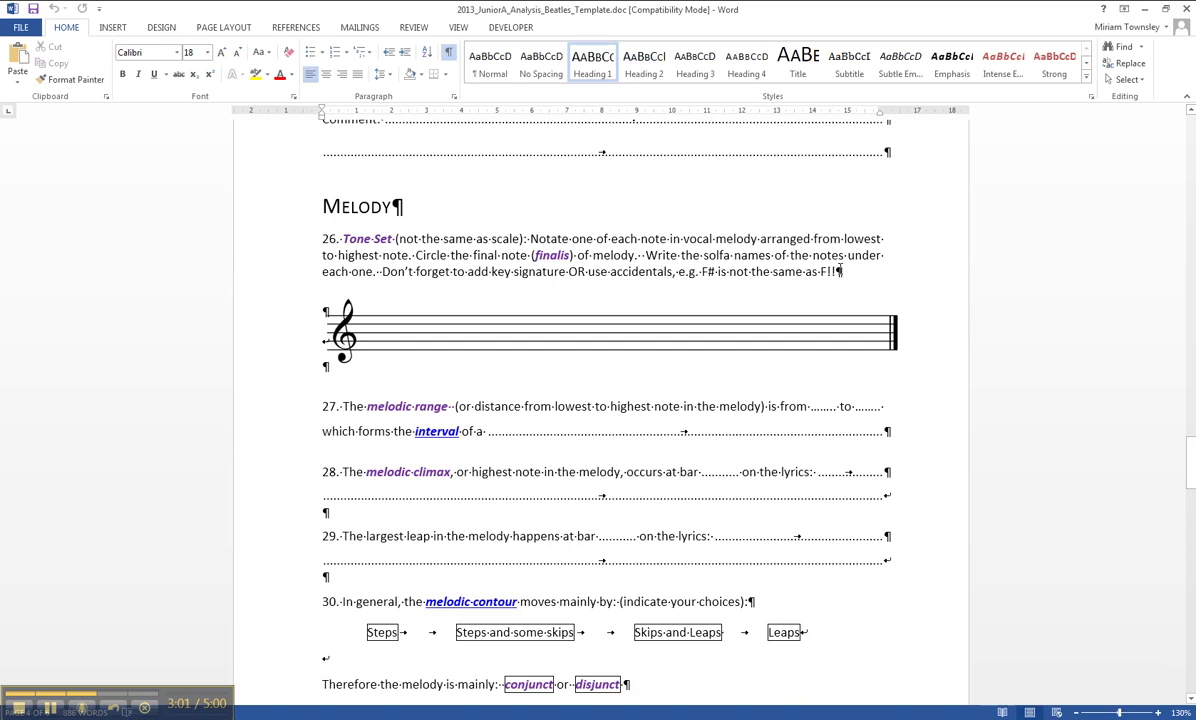
{"action": "left_click", "coordinate": [840, 271]}
{"action": "key", "text": "Return"}
{"action": "key", "text": "Return"}
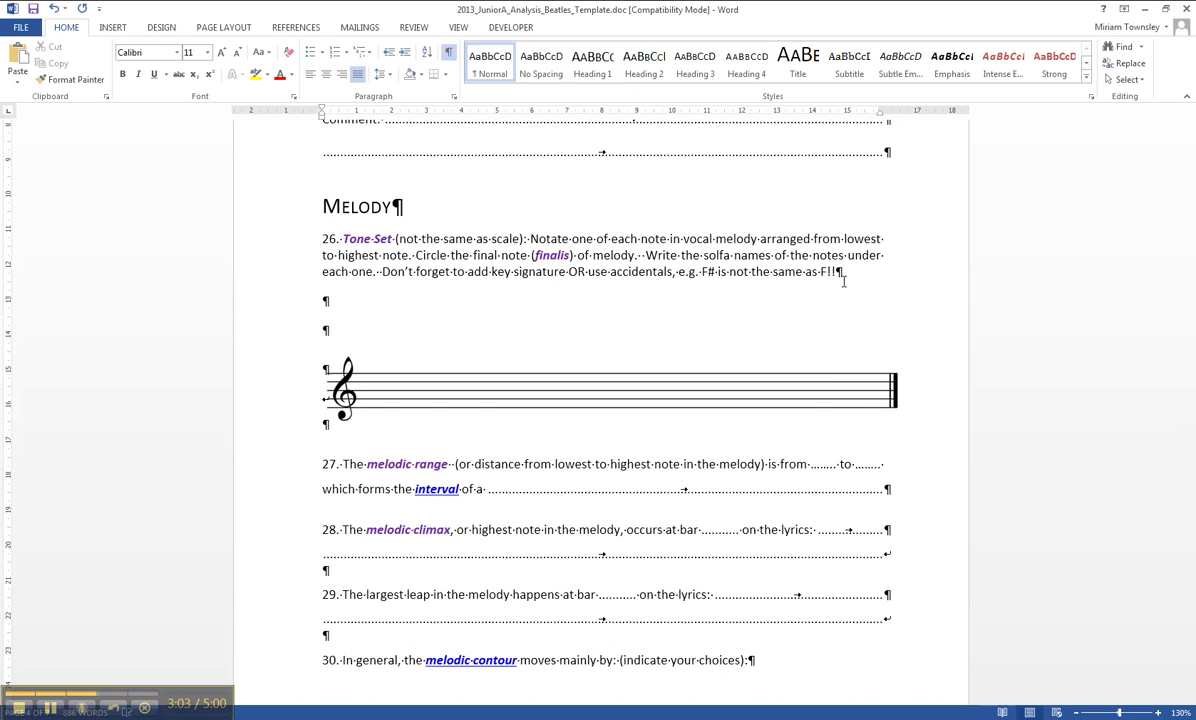
{"action": "key", "text": "ctrl+v"}
{"action": "left_click", "coordinate": [529, 456]}
{"action": "key", "text": "Delete"}
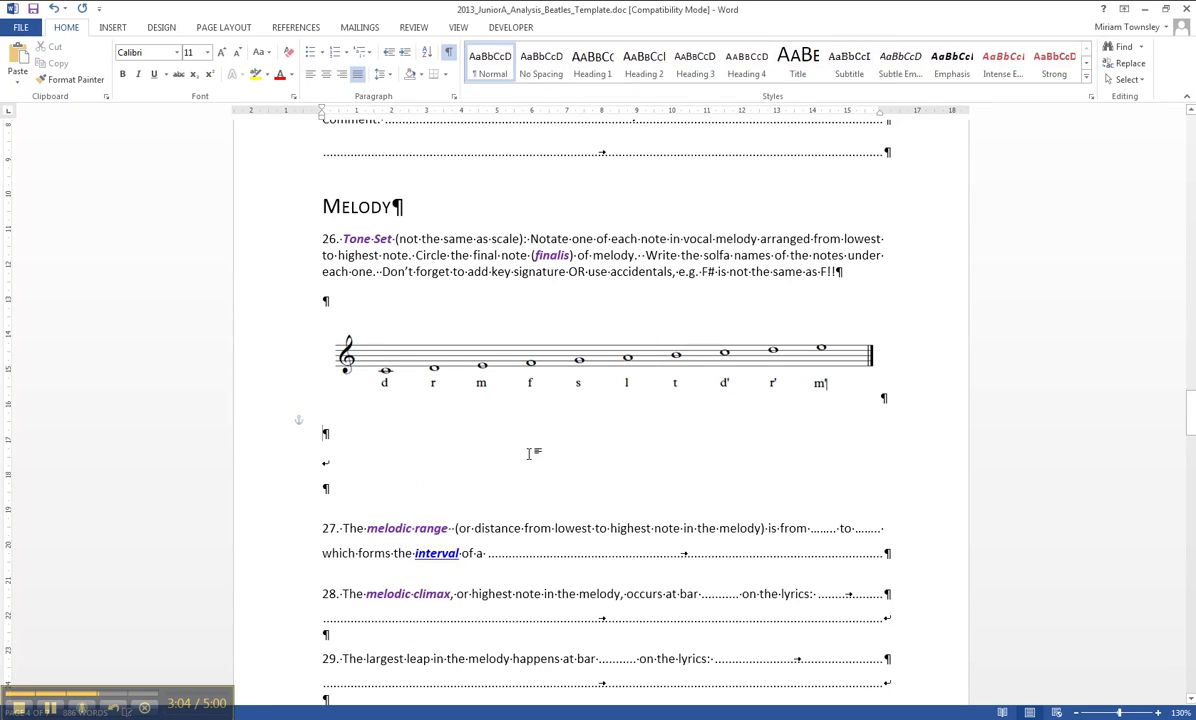
- Insert the caption "FIGURE 1: TONESET OF PIECE" below the pasted notation picture
{"action": "left_click", "coordinate": [462, 396]}
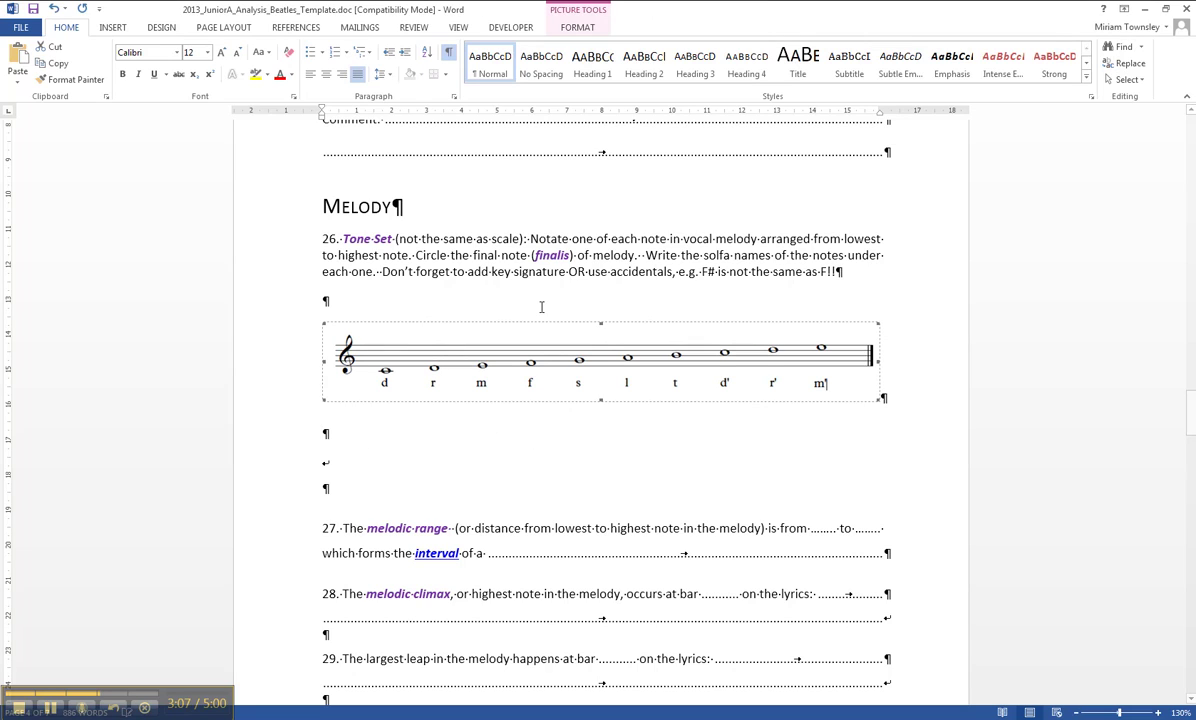
{"action": "right_click", "coordinate": [553, 352]}
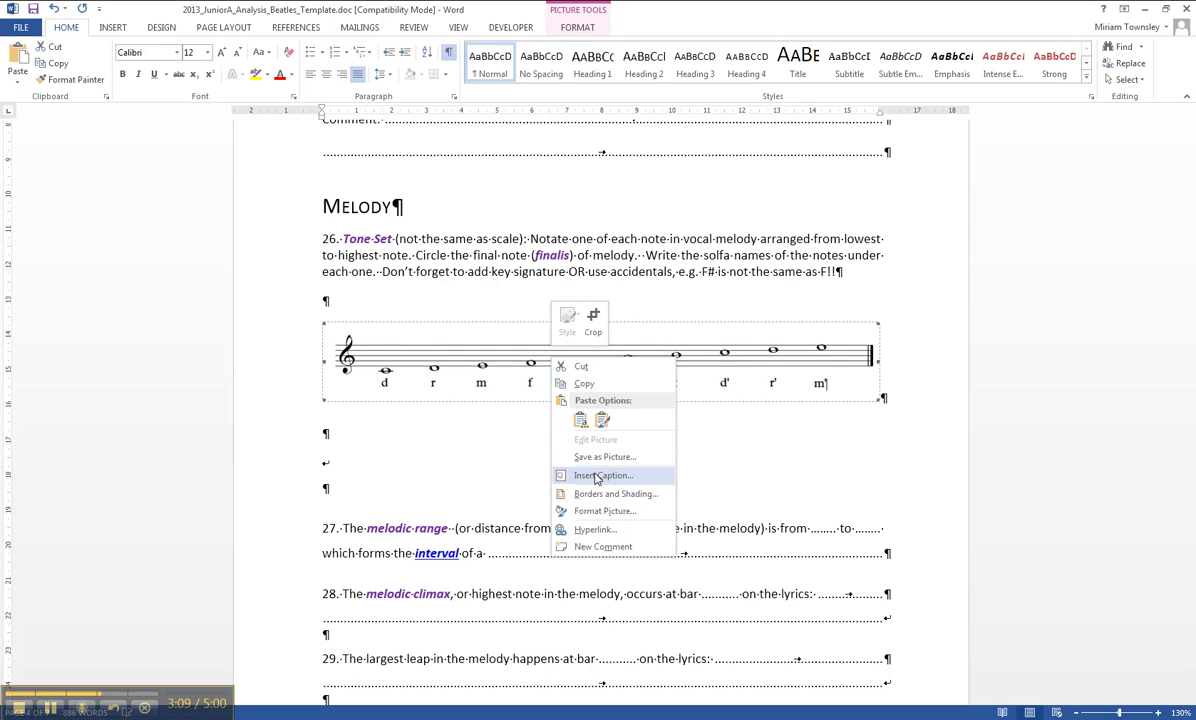
{"action": "left_click", "coordinate": [599, 476]}
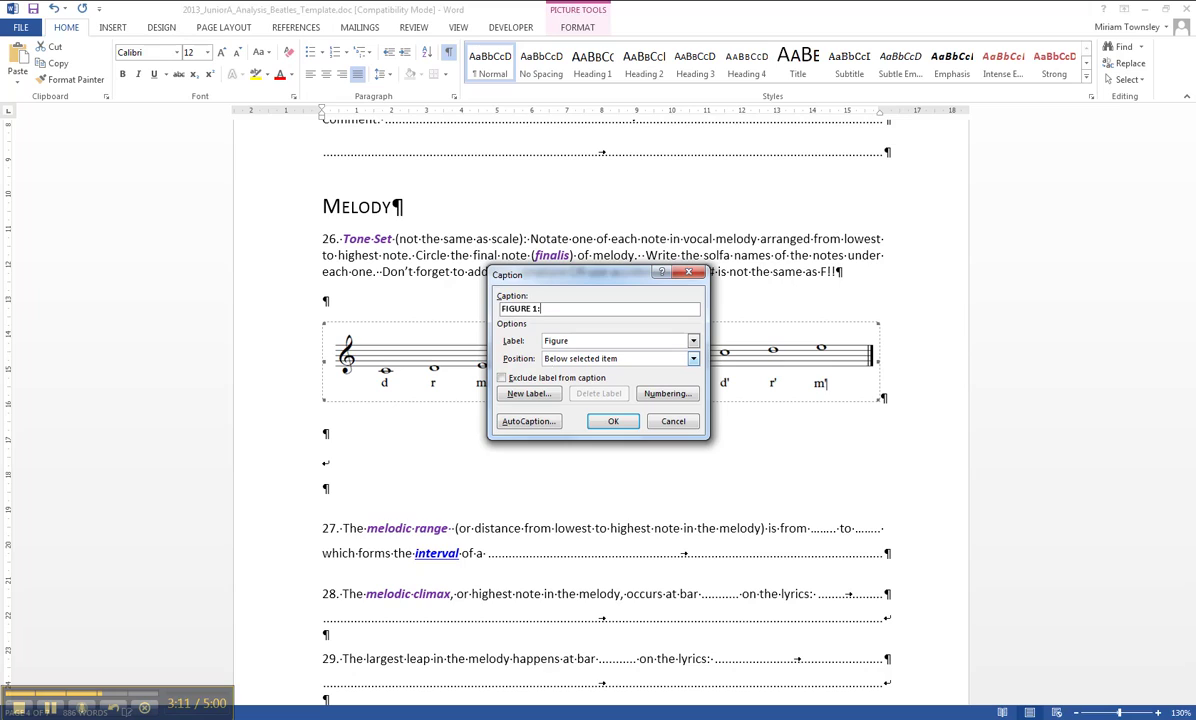
{"action": "type", "text": ": TON"}
{"action": "key", "text": "BackSpace"}
{"action": "key", "text": "BackSpace"}
{"action": "type", "text": "SET OF PIECE"}
{"action": "left_click", "coordinate": [614, 422]}
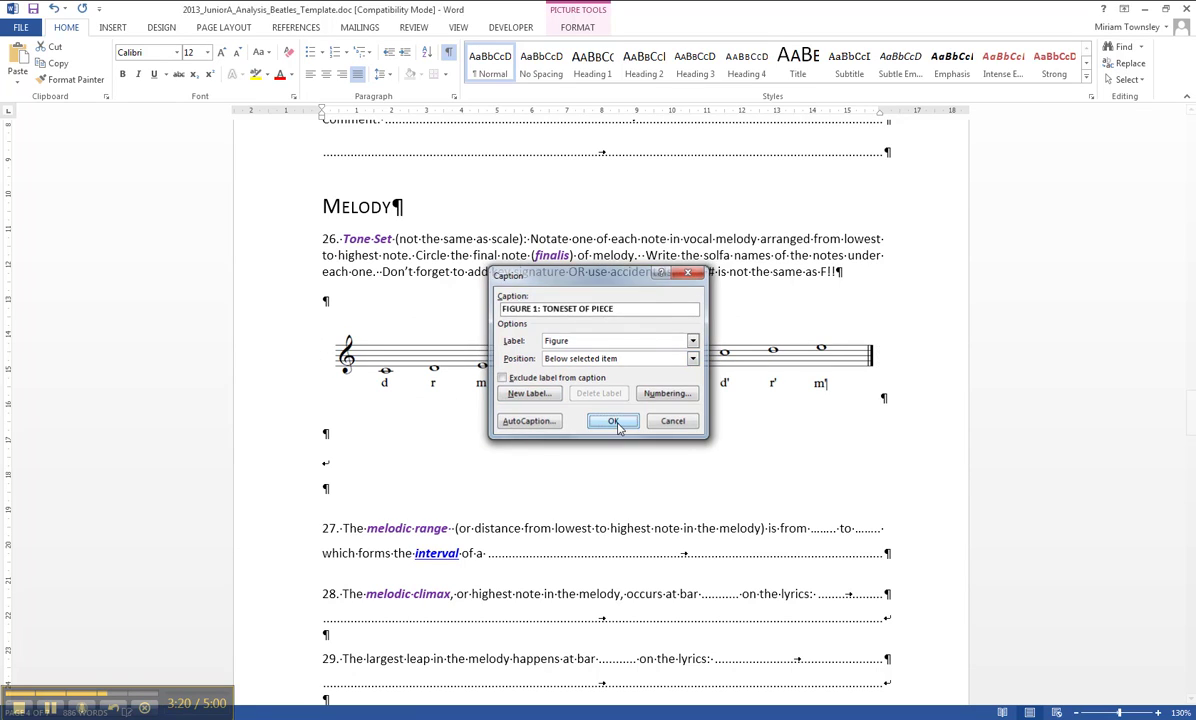
- Delete the blank lines between the figure caption and question 27
{"action": "left_click", "coordinate": [338, 459]}
{"action": "key", "text": "Delete"}
{"action": "key", "text": "Delete"}
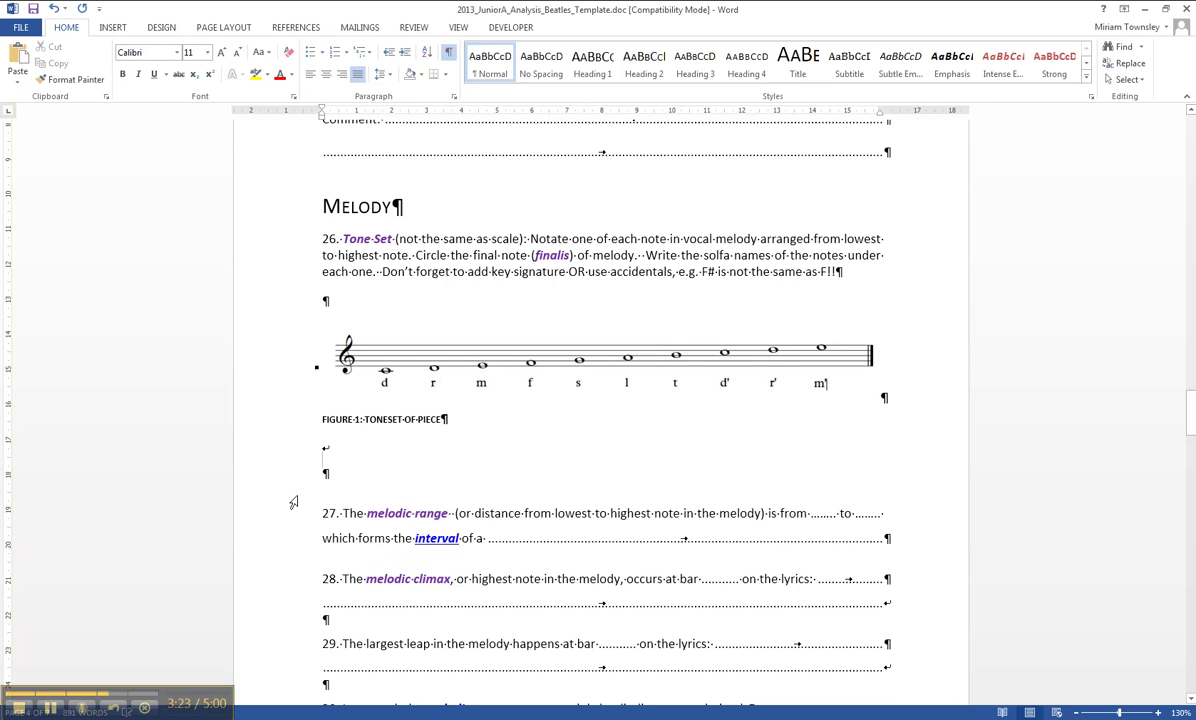
{"action": "key", "text": "Delete"}
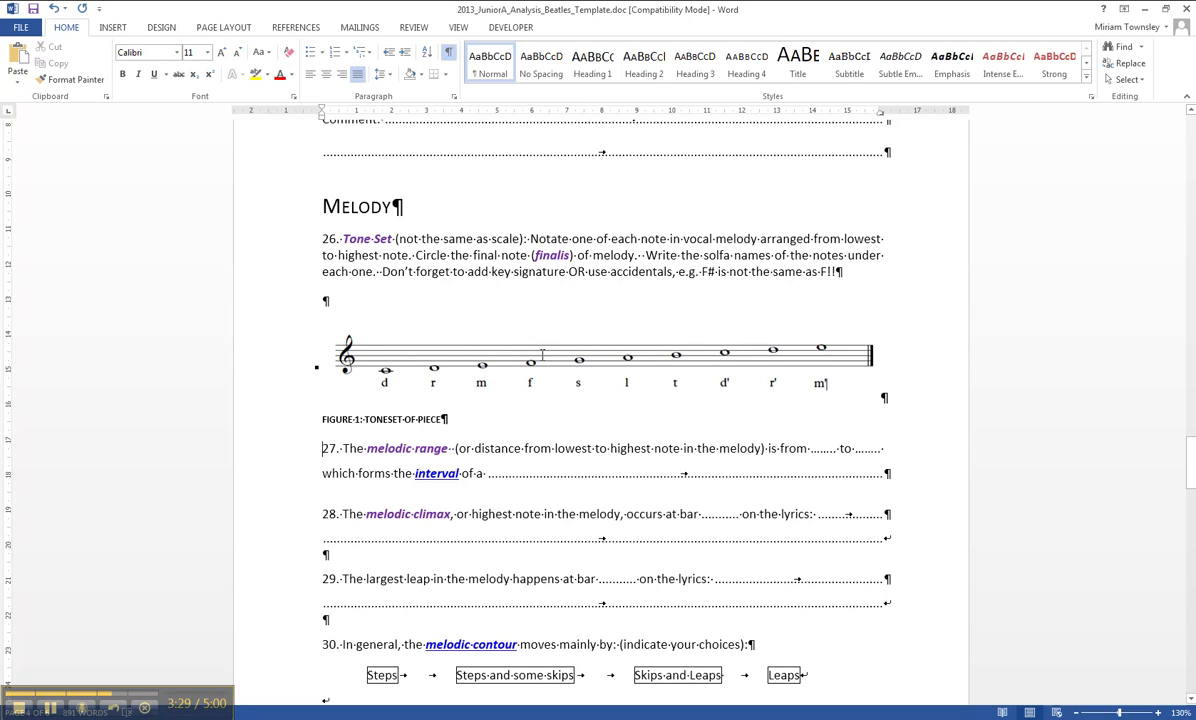
- Draw a small oval about 0.51 cm high and 0.55 cm wide just above the notation picture
{"action": "left_click", "coordinate": [108, 28]}
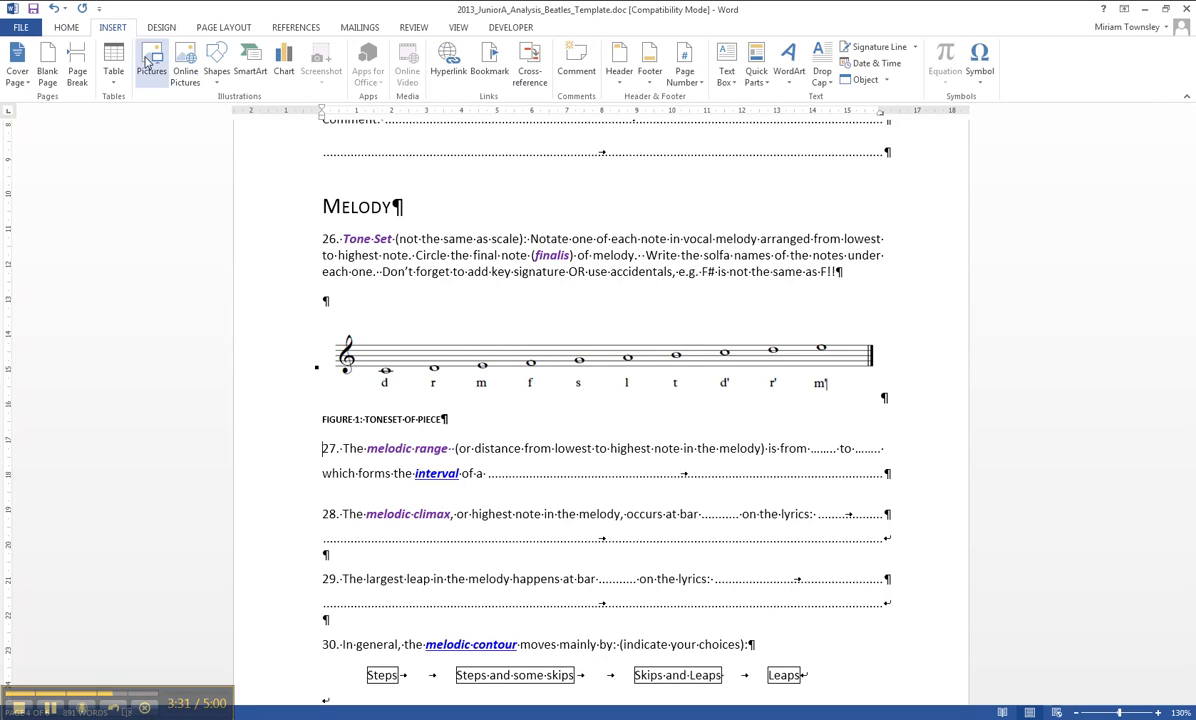
{"action": "left_click", "coordinate": [213, 75]}
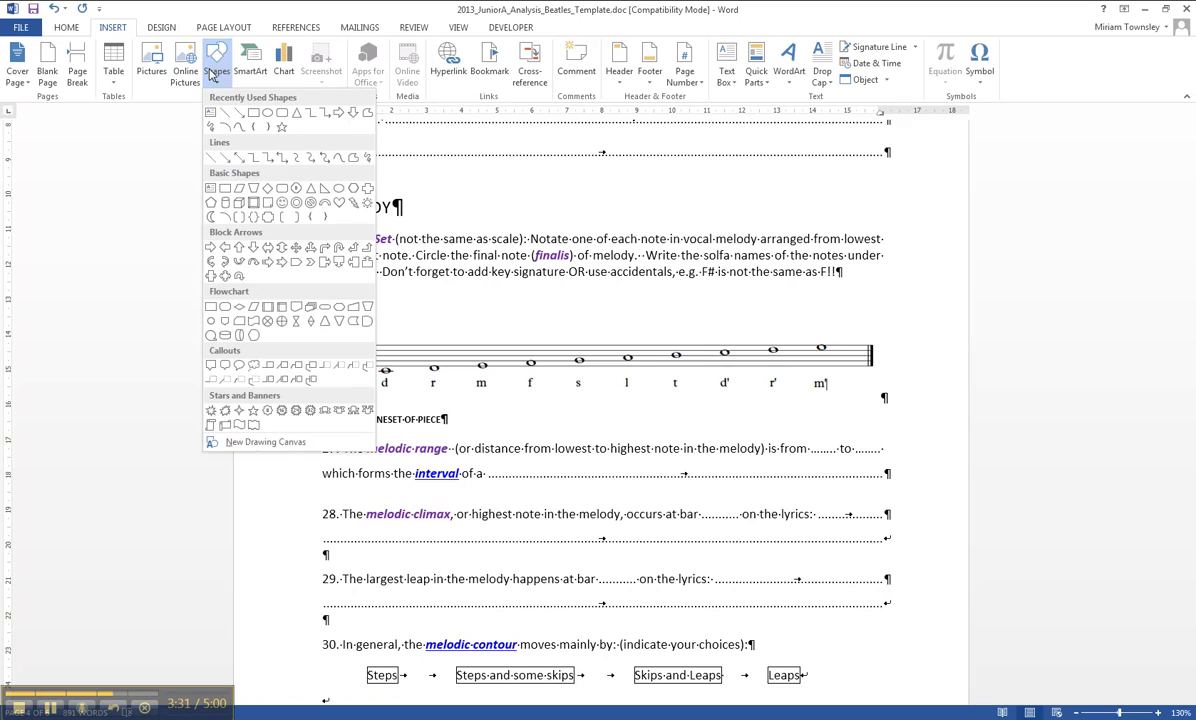
{"action": "left_click", "coordinate": [251, 110]}
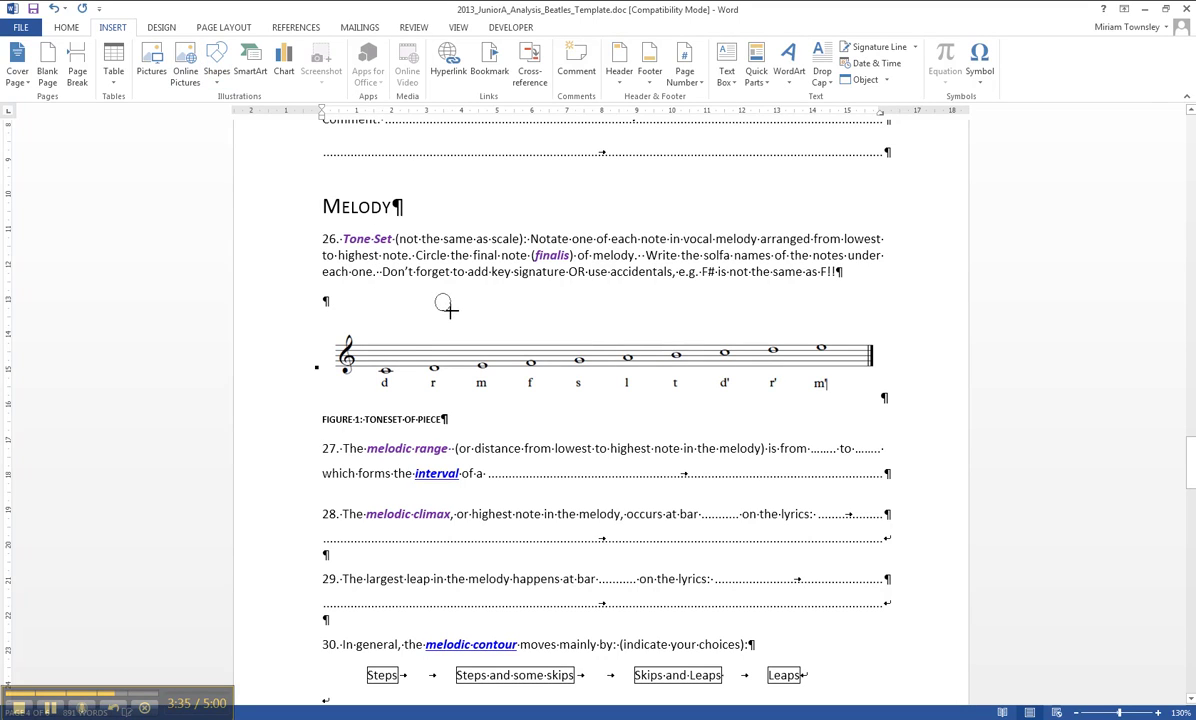
{"action": "left_click_drag", "start_coordinate": [449, 311], "coordinate": [452, 312]}
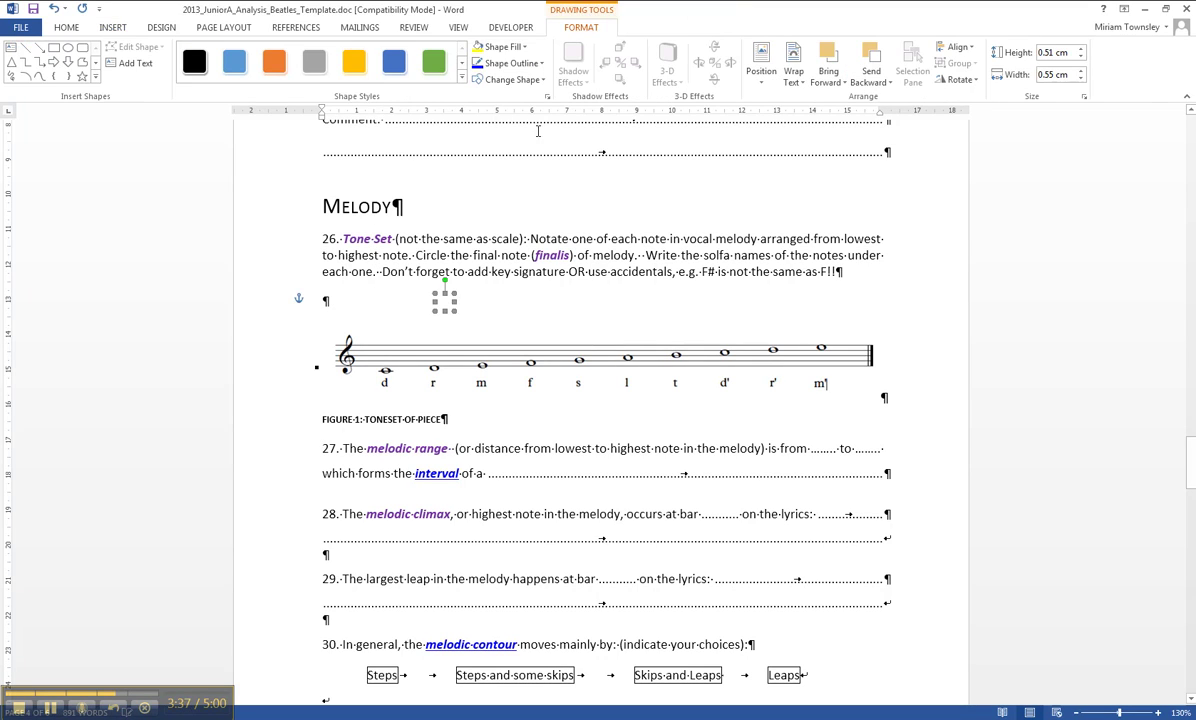
- Remove the small oval's fill and set its outline colour to red
{"action": "left_click", "coordinate": [505, 46]}
{"action": "left_click", "coordinate": [520, 167]}
{"action": "left_click", "coordinate": [512, 63]}
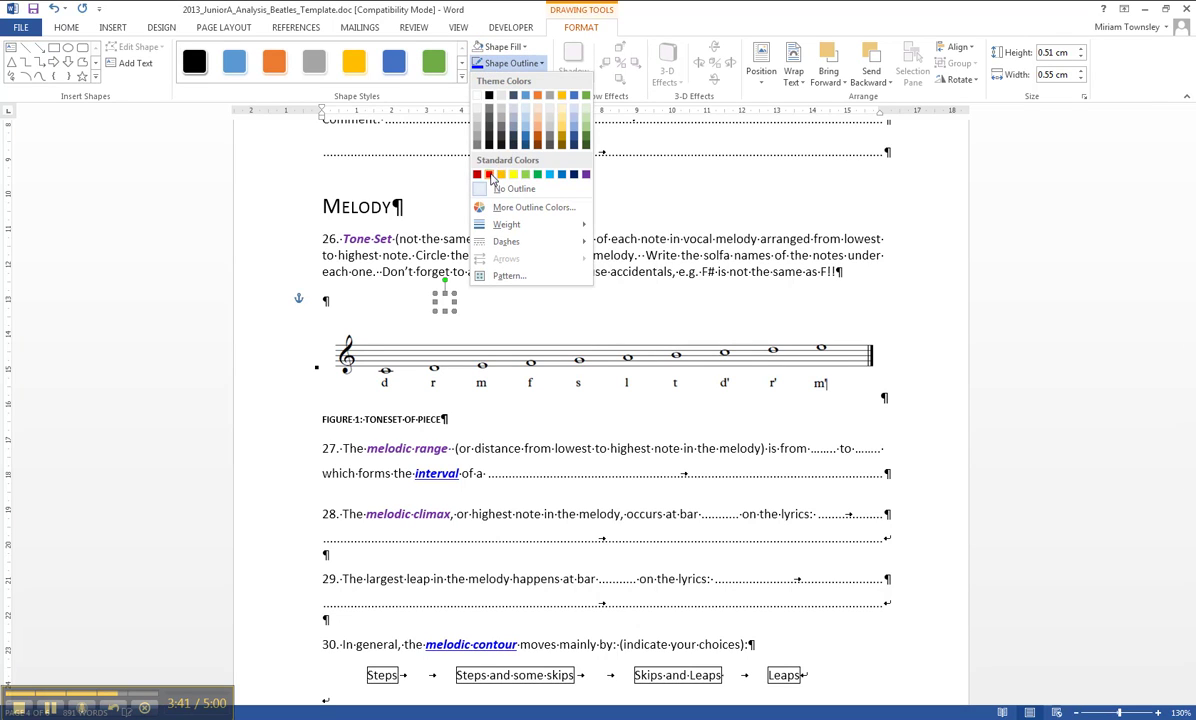
{"action": "left_click", "coordinate": [489, 175]}
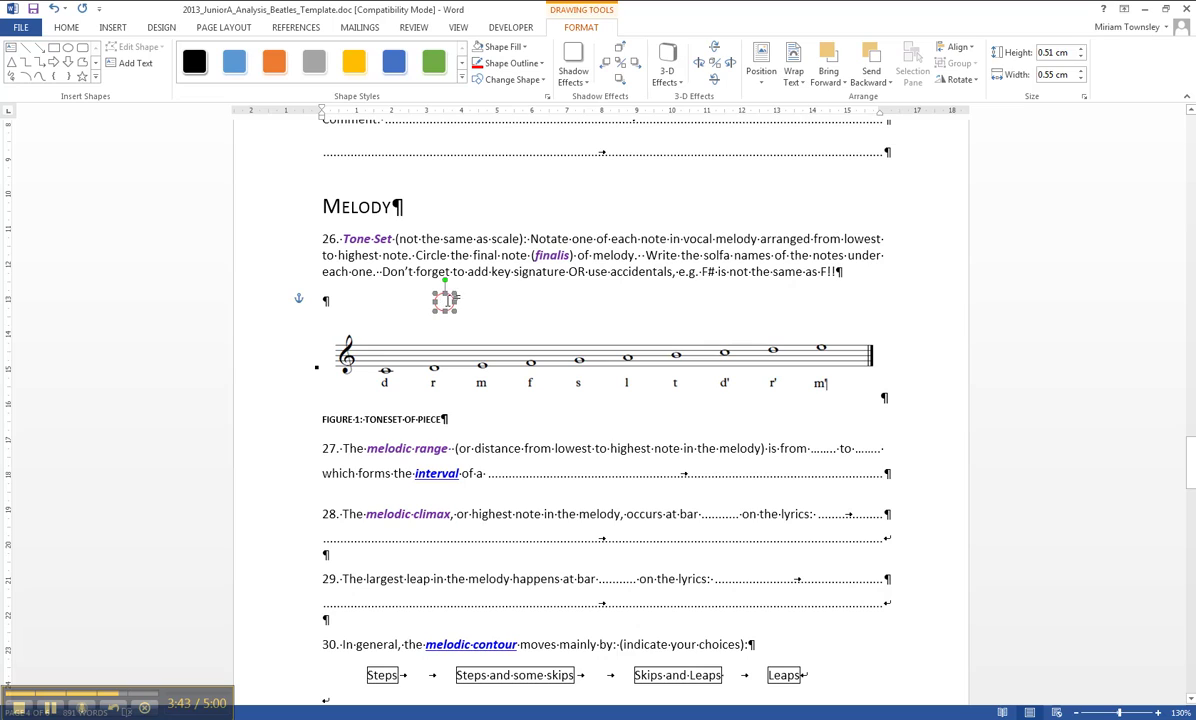